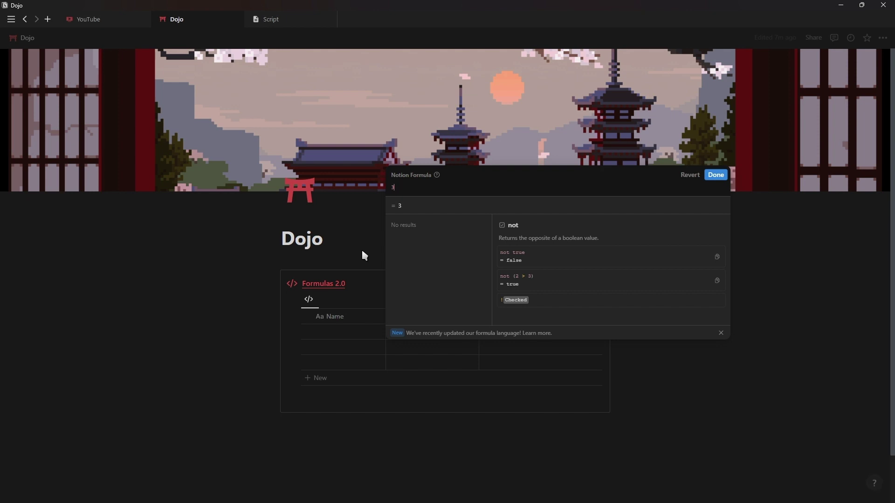
# - Complete the formula as 3 * 23, try changing 23 to 30, then revert and save
pyautogui.write('* 23')
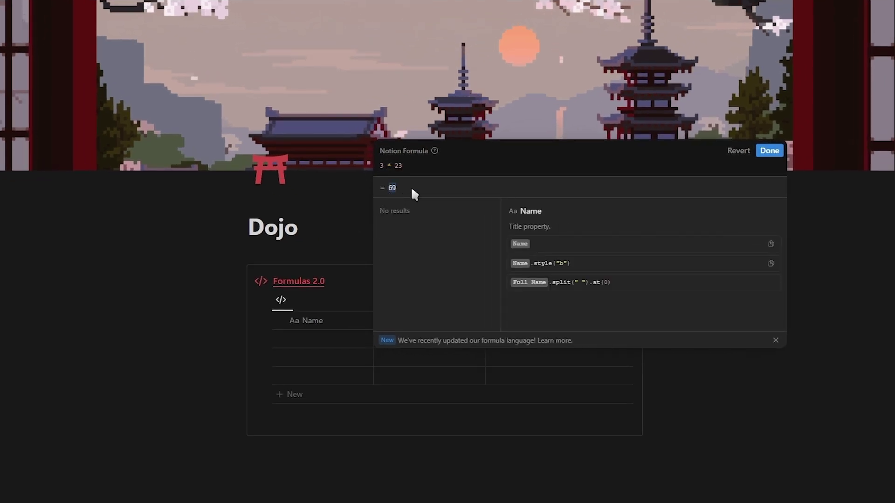
pyautogui.click(768, 151)
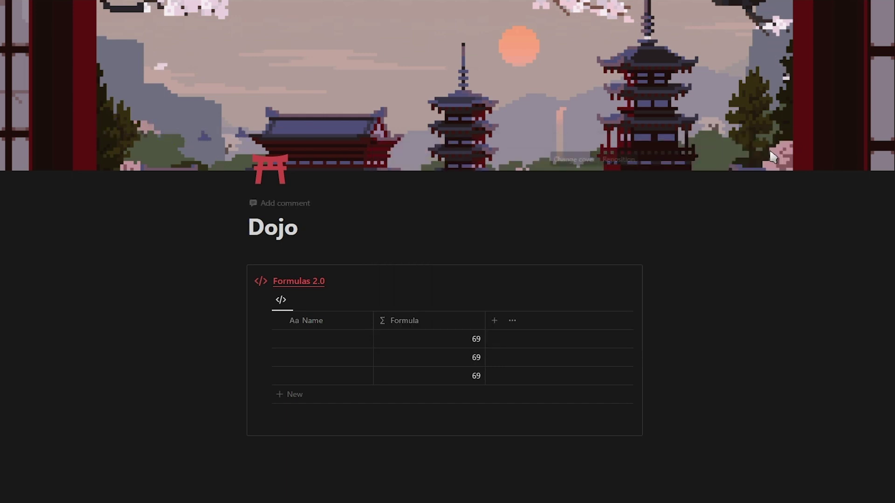
pyautogui.click(472, 345)
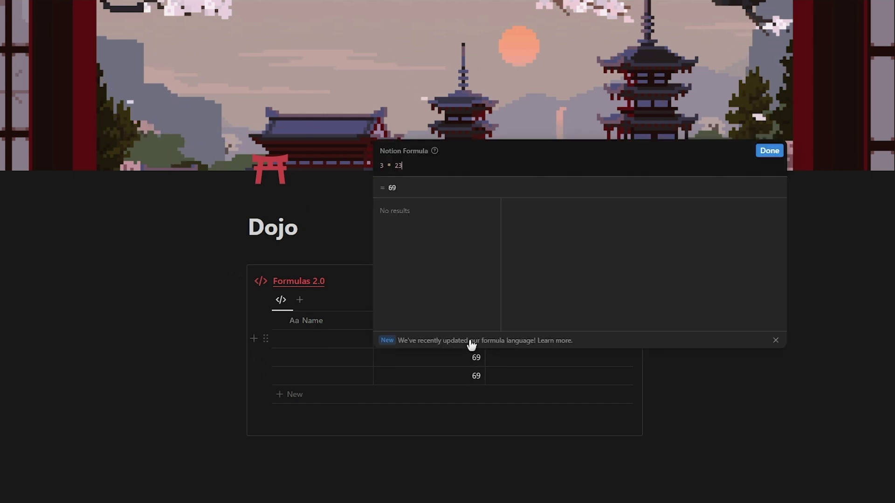
pyautogui.press('BackSpace')
pyautogui.press('BackSpace')
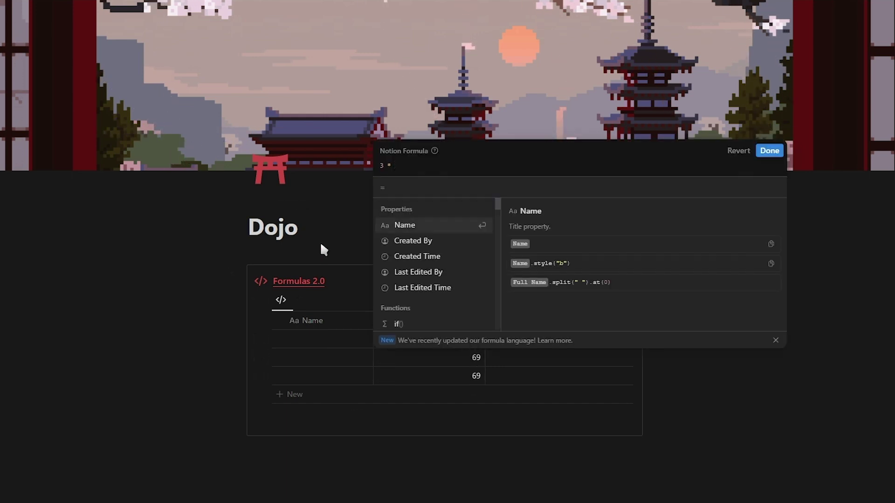
pyautogui.write('30')
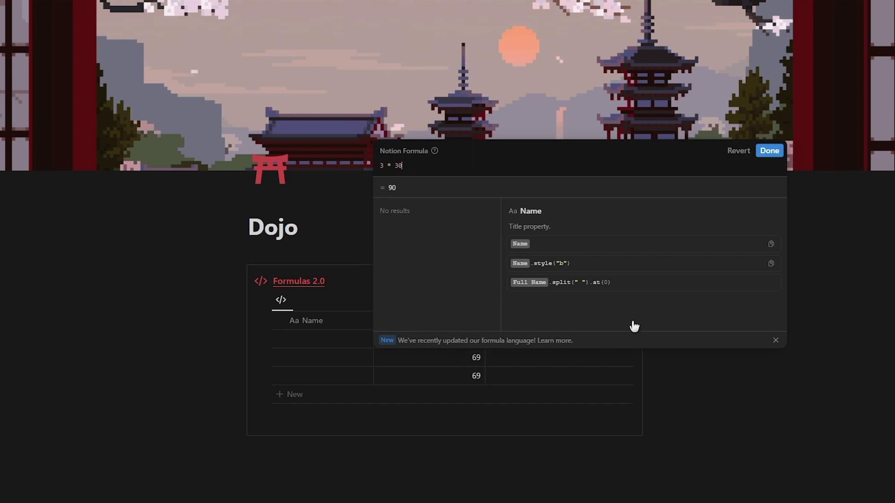
pyautogui.click(736, 158)
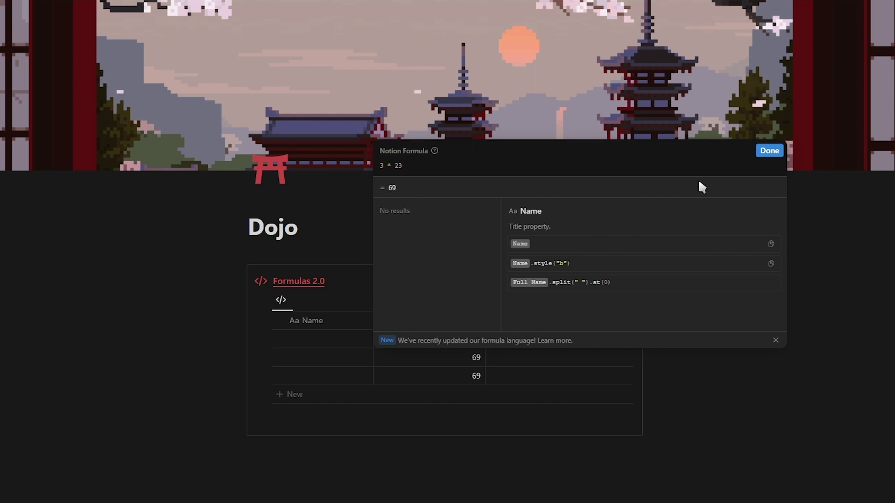
pyautogui.click(766, 160)
# - Split the 3 * 23 formula onto separate lines and indent them
pyautogui.click(429, 338)
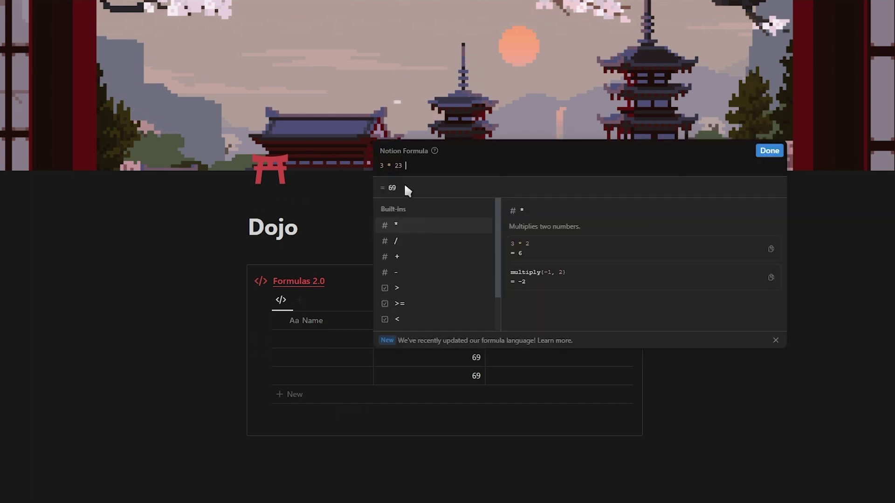
pyautogui.hotkey('shift', 'Return')
pyautogui.press('Right')
pyautogui.press('Right')
pyautogui.hotkey('shift', 'Return')
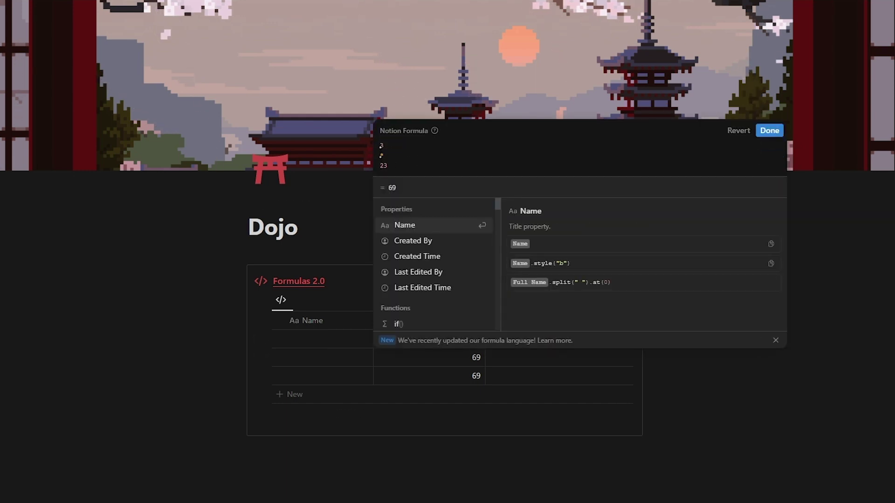
pyautogui.press('Up')
pyautogui.press('Tab')
pyautogui.press('Down')
pyautogui.press('Tab')
pyautogui.press('Tab')
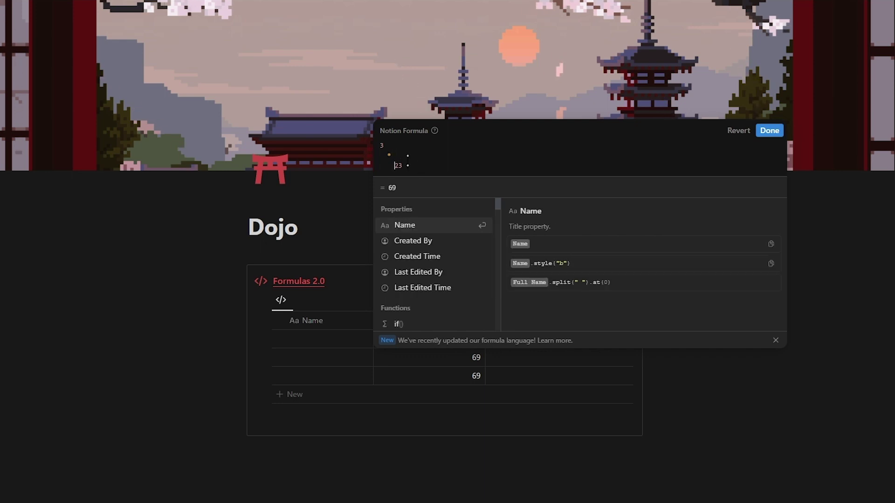
pyautogui.press('Down')
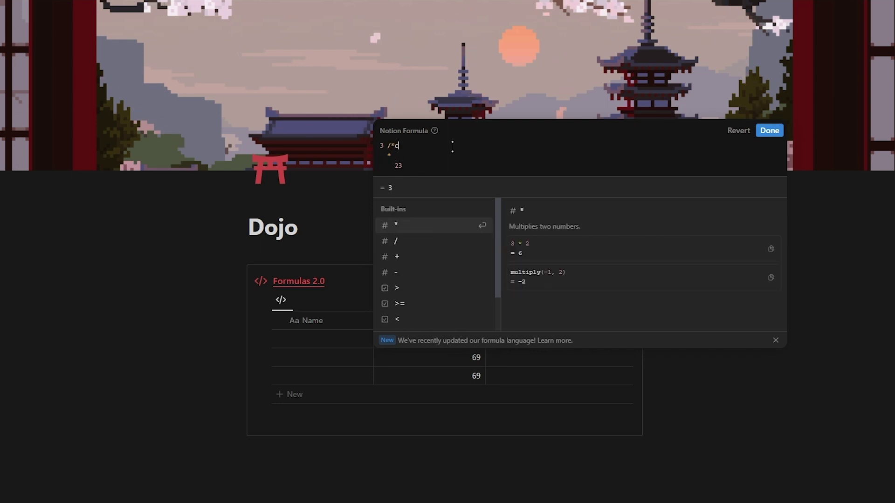
# - Add a /*comment*/ after 3 and close the formula editor
pyautogui.write('omment*/')
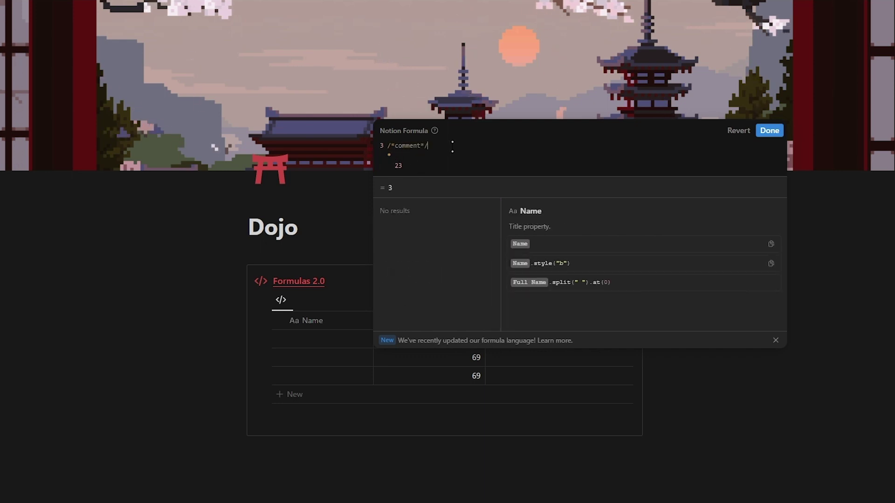
pyautogui.press('Down')
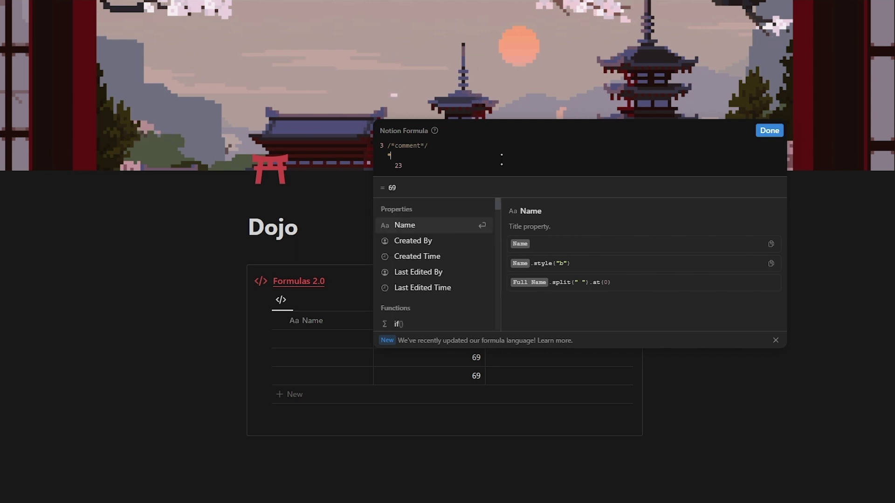
pyautogui.write('/')
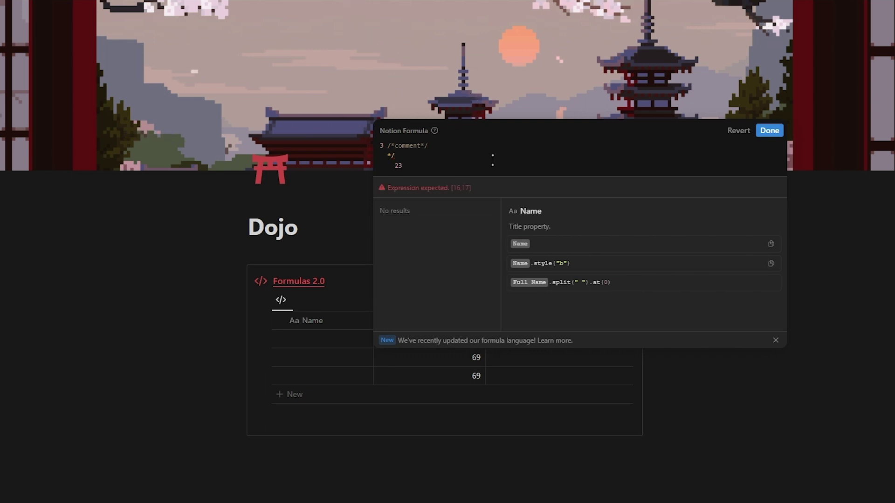
pyautogui.press('Escape')
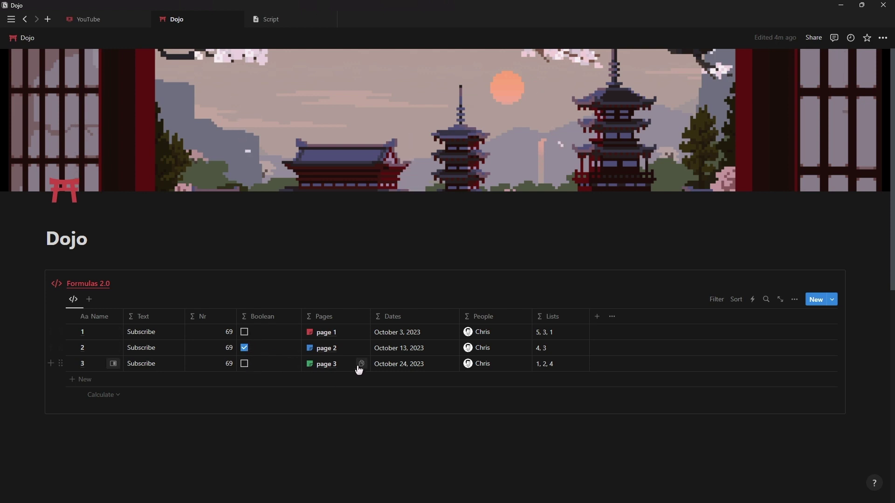
# - Preview page 1 from Pages, confirm the new Formula property, then preview page 1 from it
pyautogui.click(326, 333)
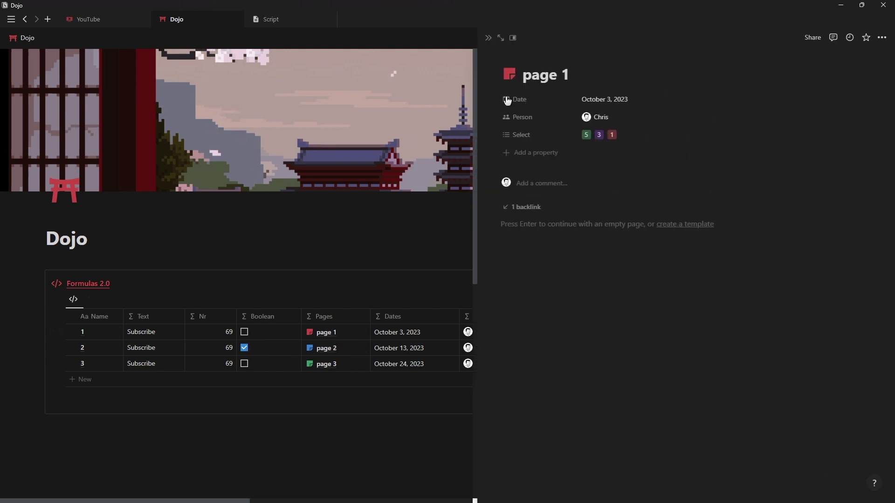
pyautogui.click(489, 38)
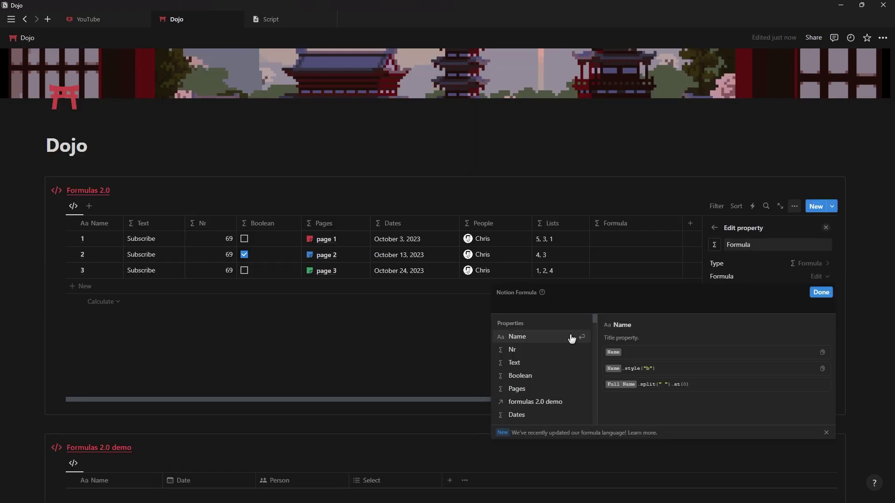
pyautogui.click(822, 292)
pyautogui.click(828, 229)
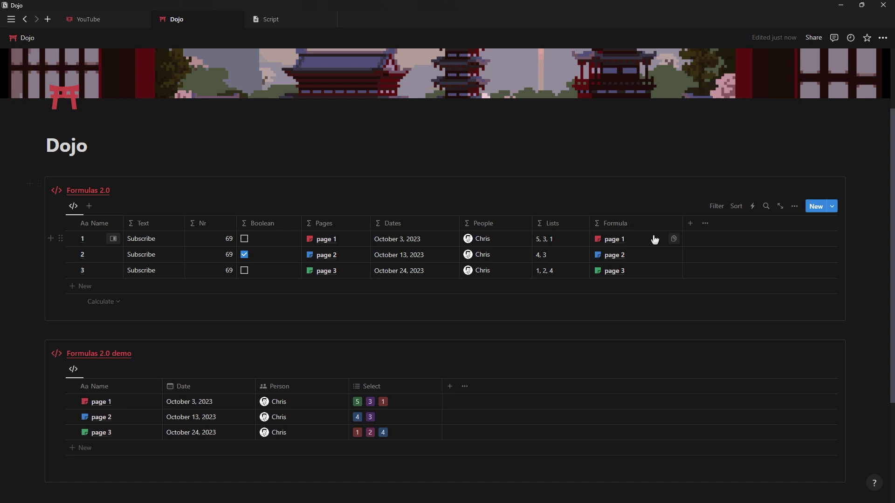
pyautogui.click(623, 240)
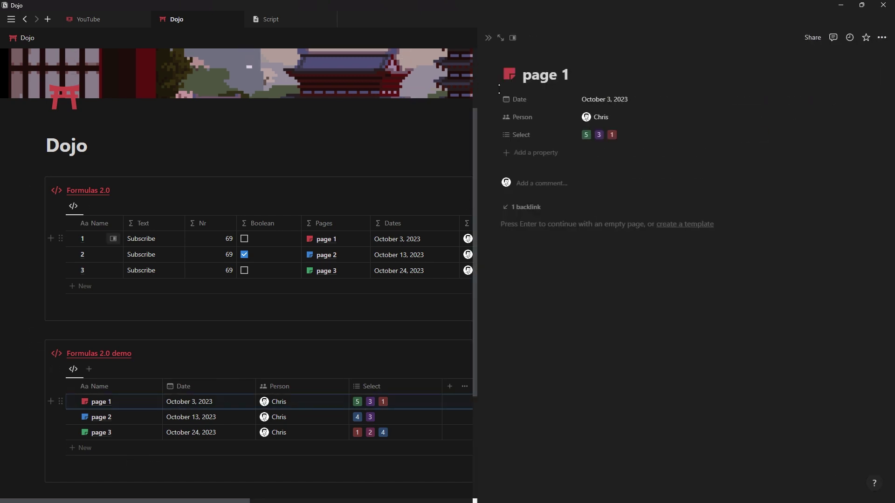
pyautogui.click(488, 38)
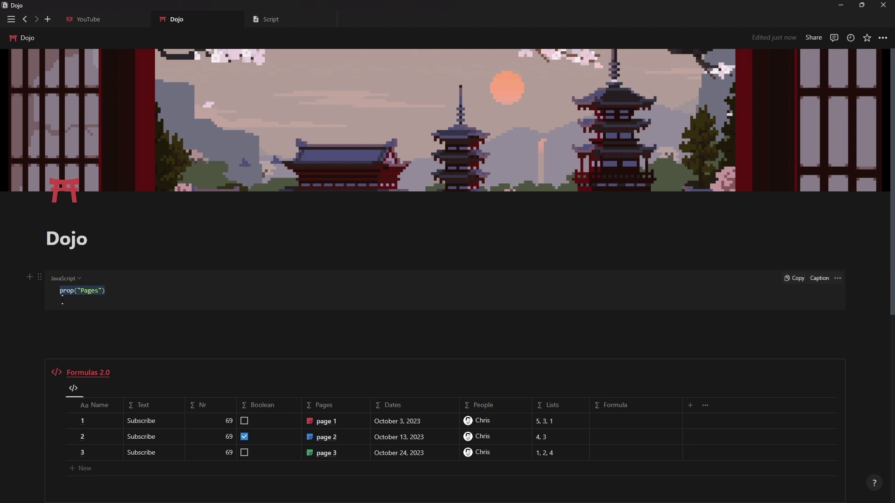
# - Copy prop("Pages") from the code block into the Formula column's formula and save
pyautogui.moveTo(62, 301); pyautogui.dragTo(62, 300)
pyautogui.hotkey('ctrl', 'c')
pyautogui.click(641, 422)
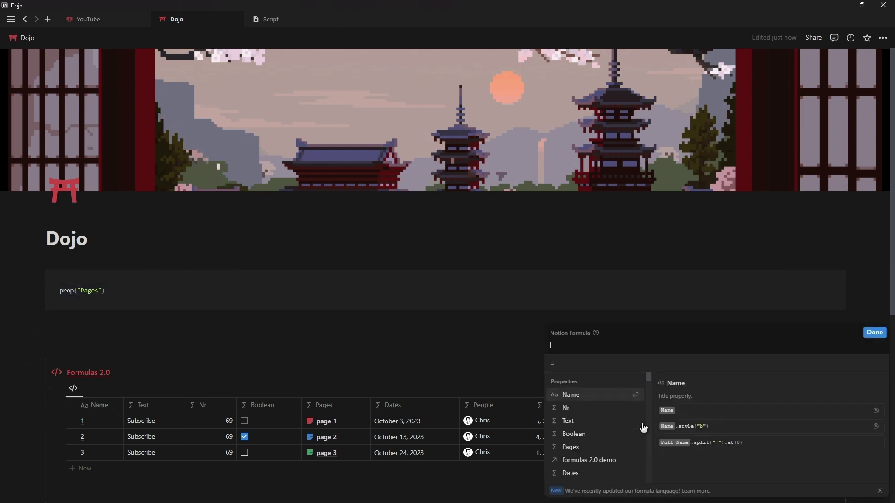
pyautogui.hotkey('ctrl', 'v')
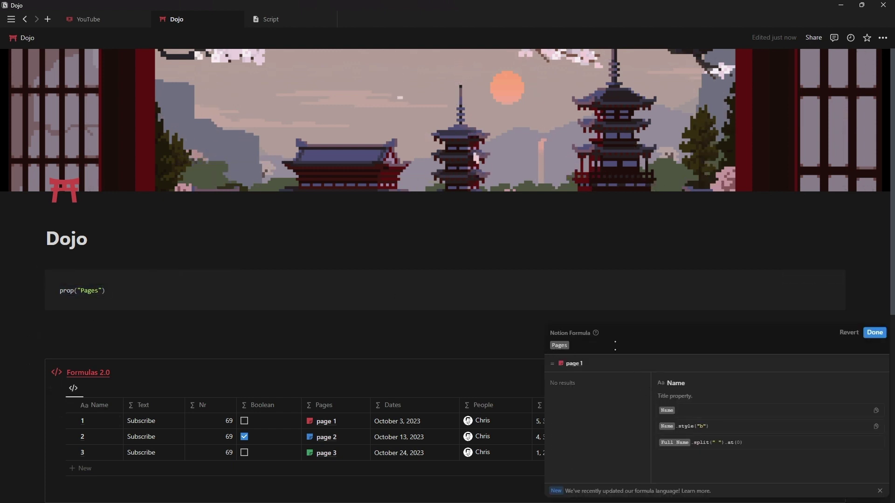
pyautogui.click(875, 333)
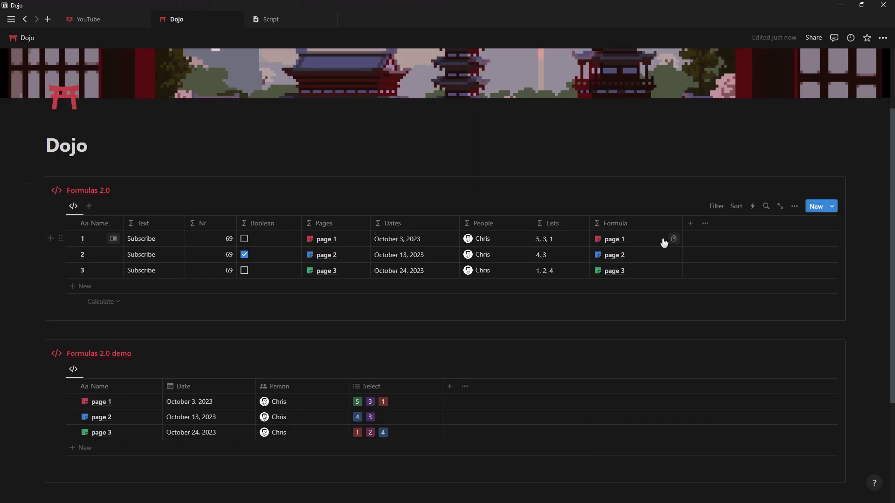
# - Extend the formula with .map(current.Person) so each row shows Chris
pyautogui.click(661, 240)
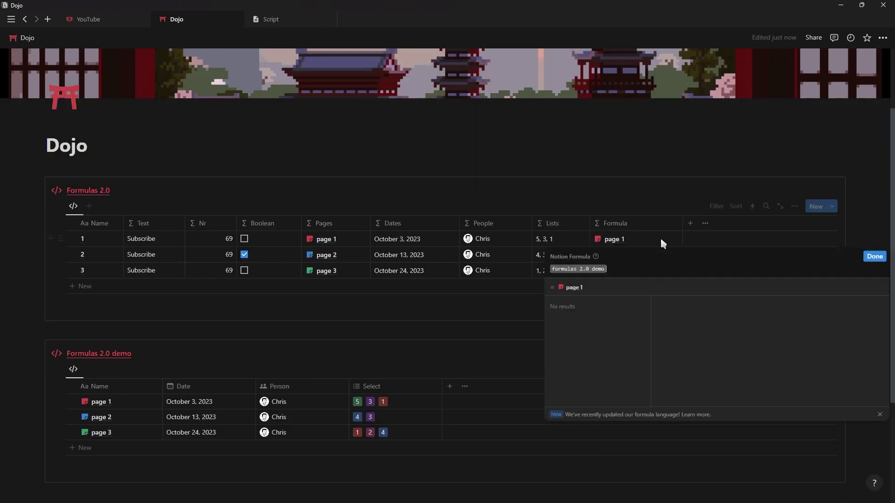
pyautogui.write('.map')
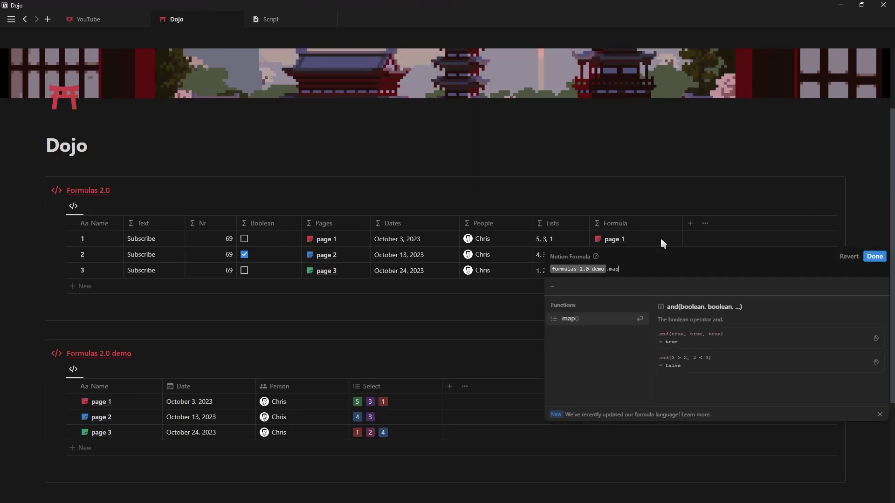
pyautogui.click(615, 323)
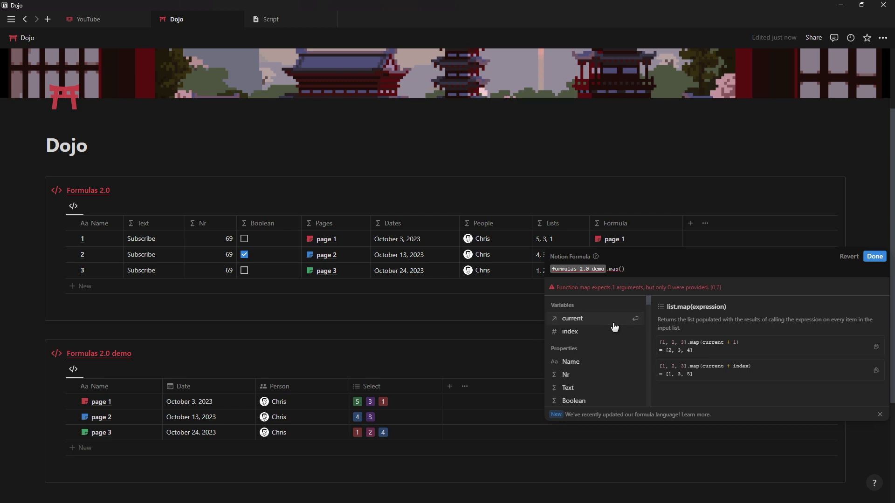
pyautogui.click(614, 327)
pyautogui.write('.')
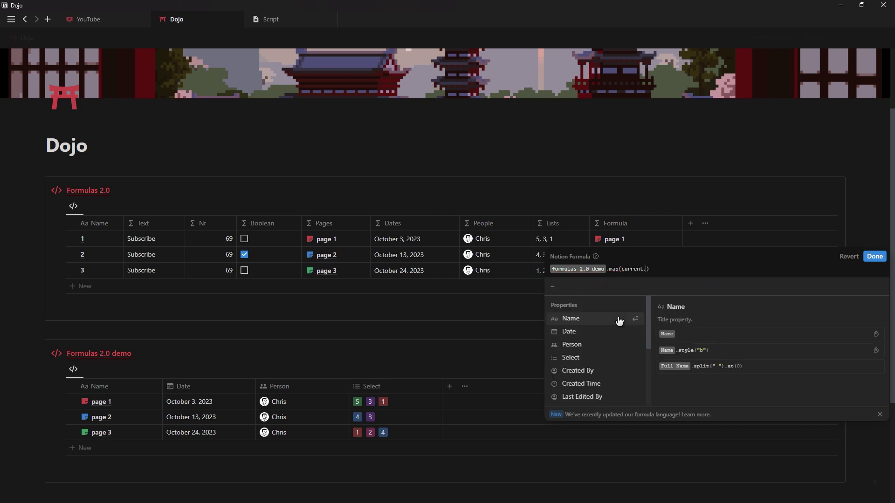
pyautogui.click(603, 343)
pyautogui.click(873, 258)
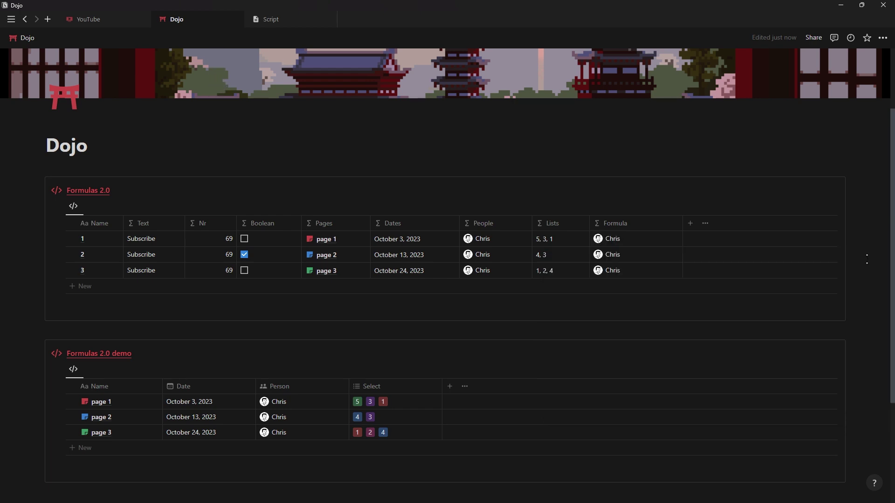
# - Change the map to return each related page's Date instead of Person
pyautogui.click(649, 239)
pyautogui.click(654, 269)
pyautogui.press('BackSpace')
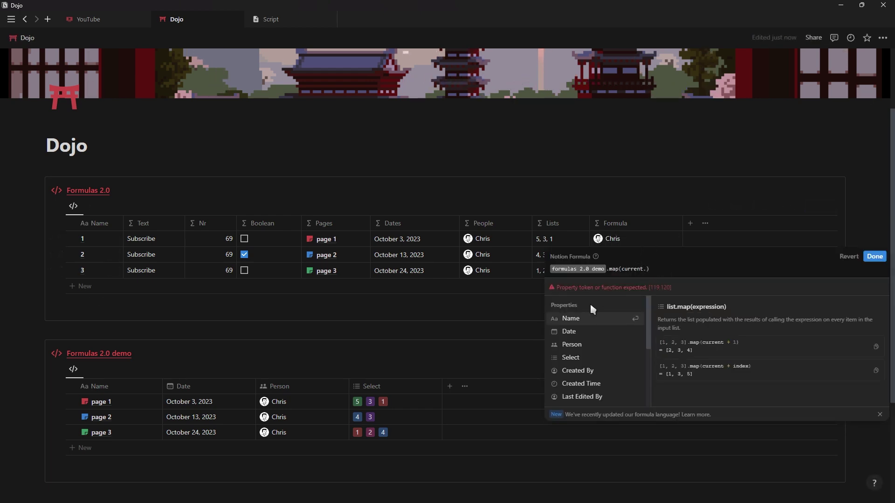
pyautogui.click(580, 333)
pyautogui.click(874, 257)
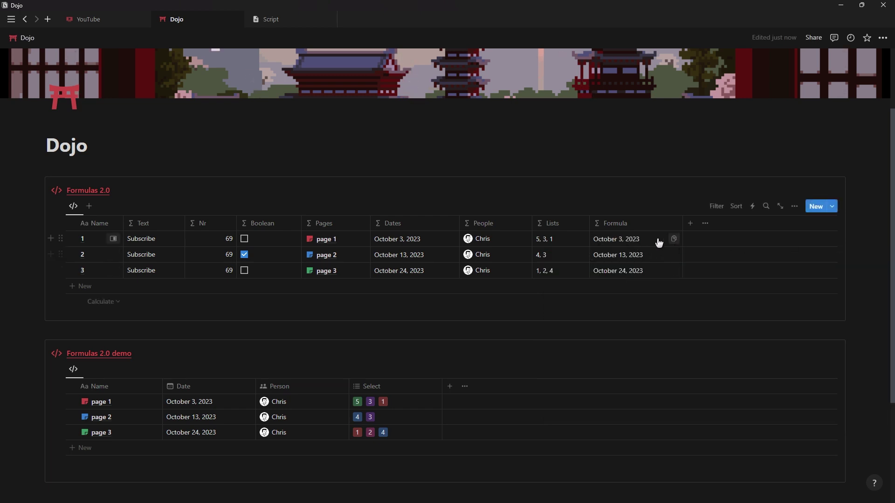
# - Map to the Select property with .last() to show the last Select values
pyautogui.click(658, 242)
pyautogui.press('BackSpace')
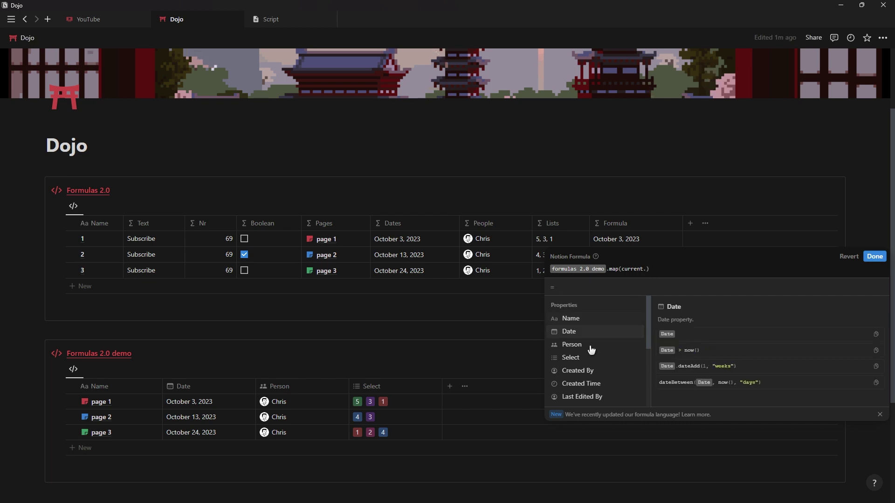
pyautogui.click(585, 360)
pyautogui.write('.')
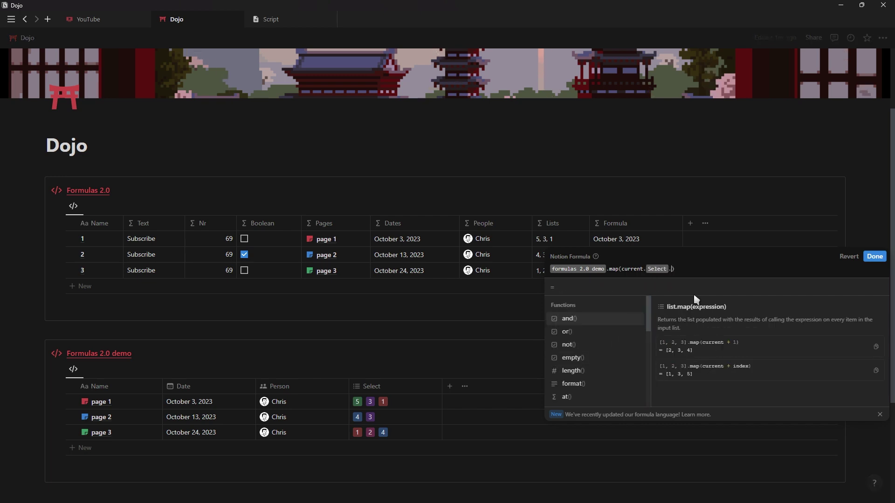
pyautogui.write('last(')
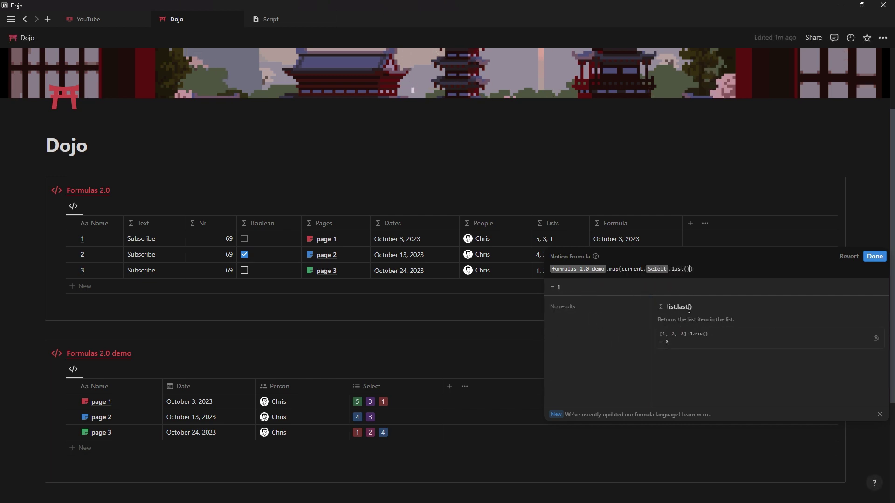
pyautogui.click(875, 258)
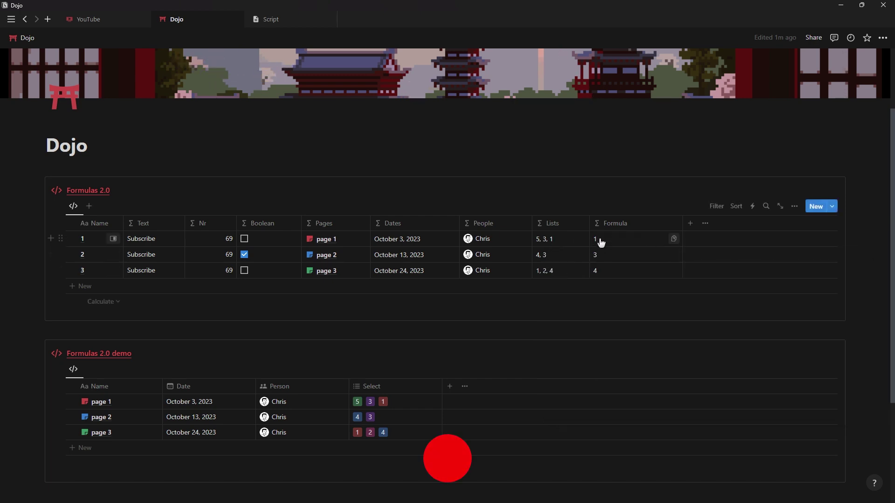
# - Replace last() with first() in the formula and save
pyautogui.click(640, 275)
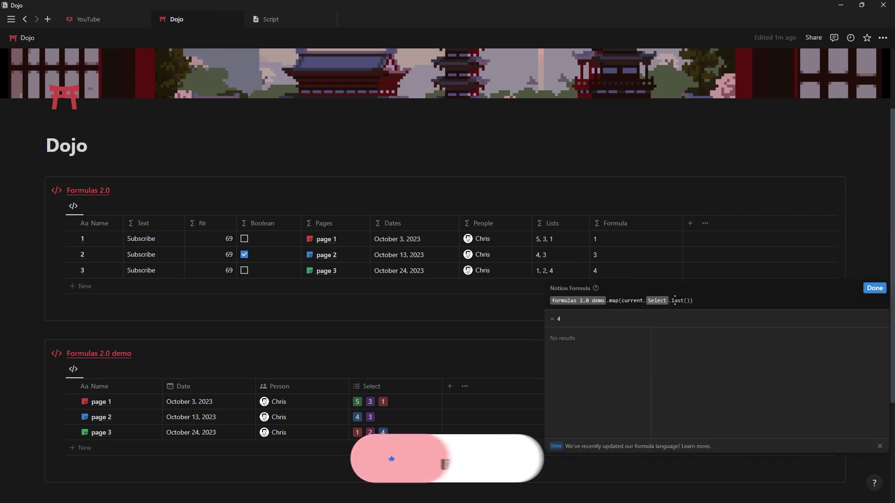
pyautogui.press('BackSpace')
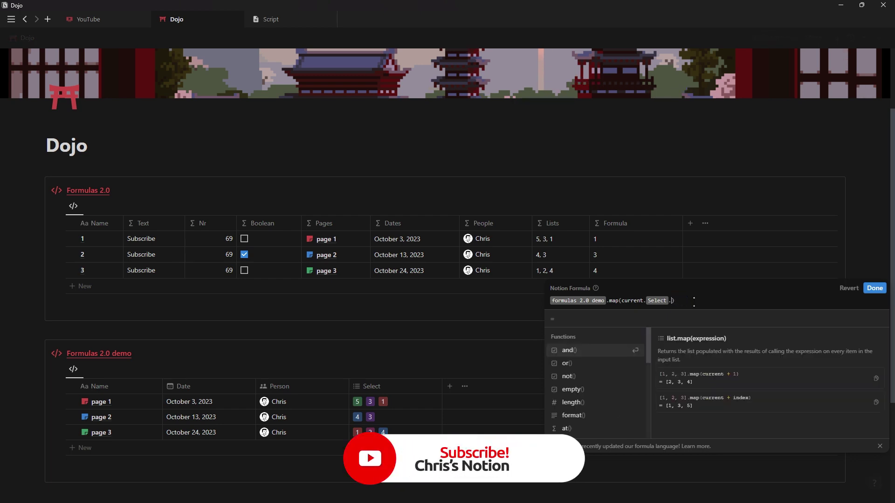
pyautogui.write('fir')
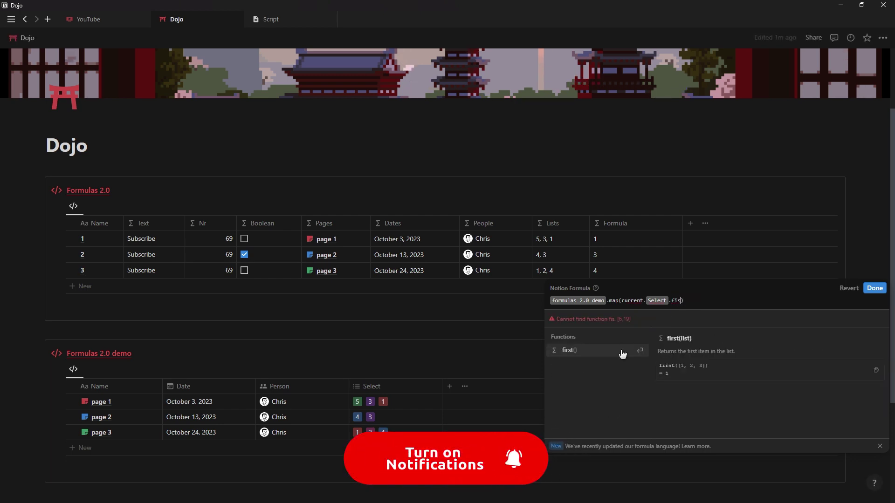
pyautogui.press('Return')
pyautogui.click(874, 288)
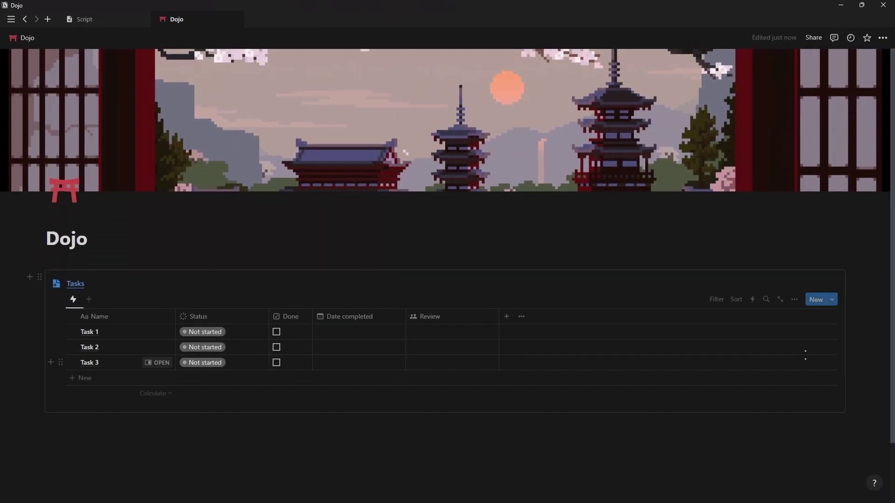
pyautogui.click(753, 300)
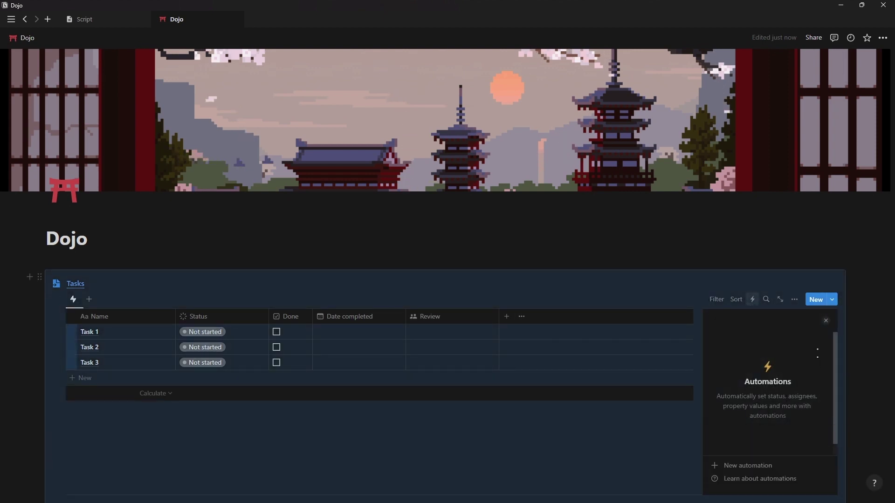
pyautogui.click(825, 322)
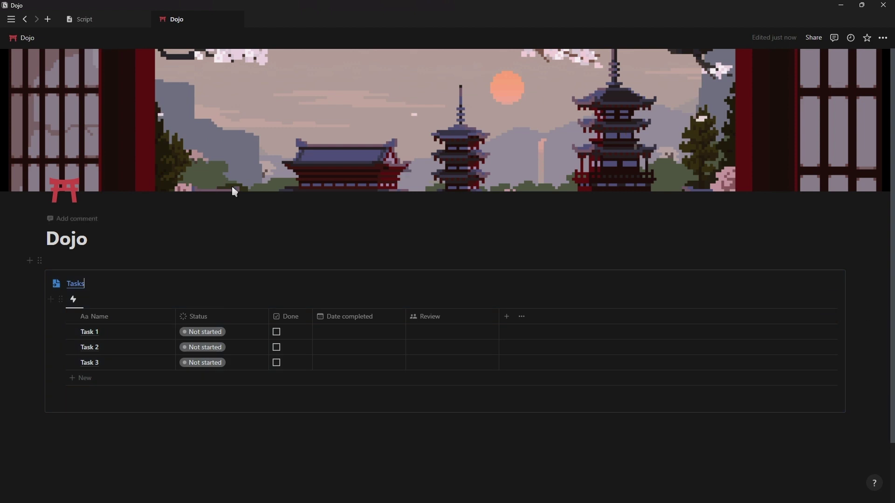
pyautogui.moveTo(9, 140)
pyautogui.click(47, 113)
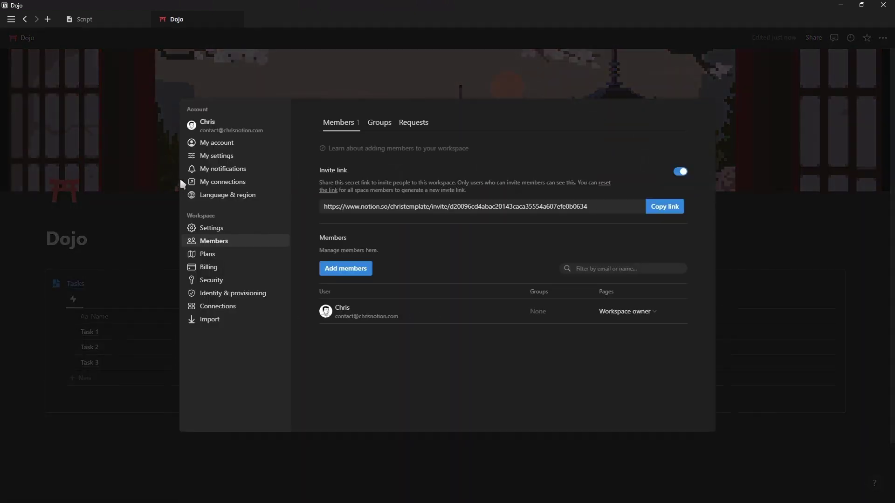
pyautogui.click(216, 255)
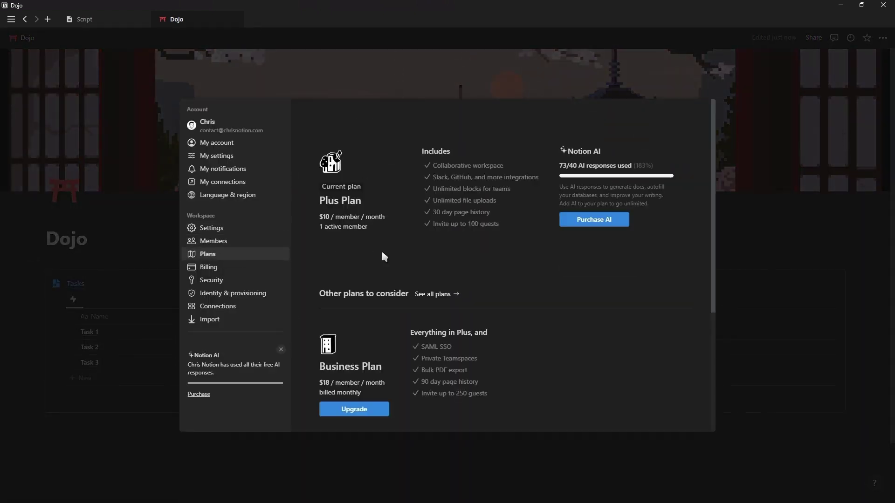
pyautogui.click(437, 294)
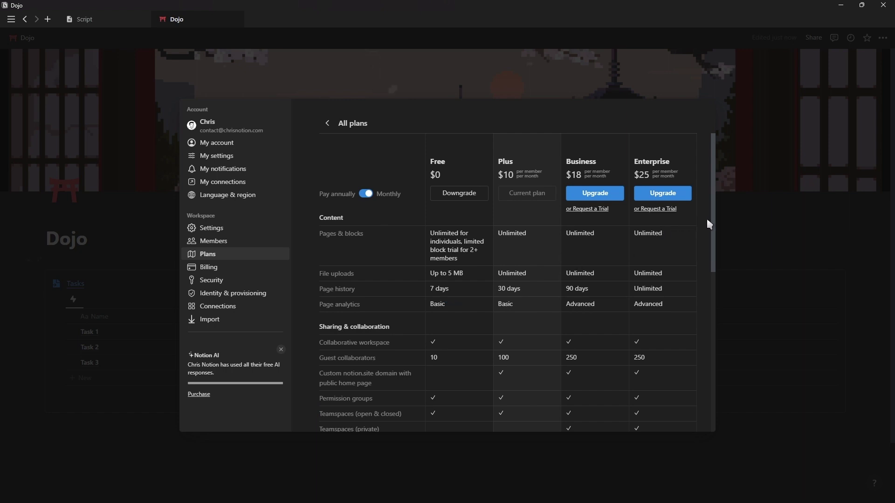
pyautogui.moveTo(714, 220); pyautogui.dragTo(741, 366)
pyautogui.moveTo(508, 257)
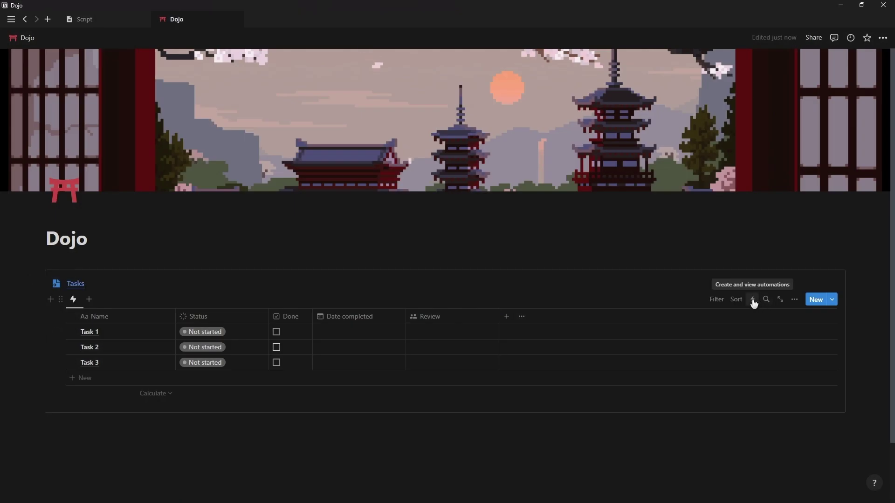
# - Start a new Tasks automation triggered when Status is set to Complete
pyautogui.click(752, 299)
pyautogui.click(731, 464)
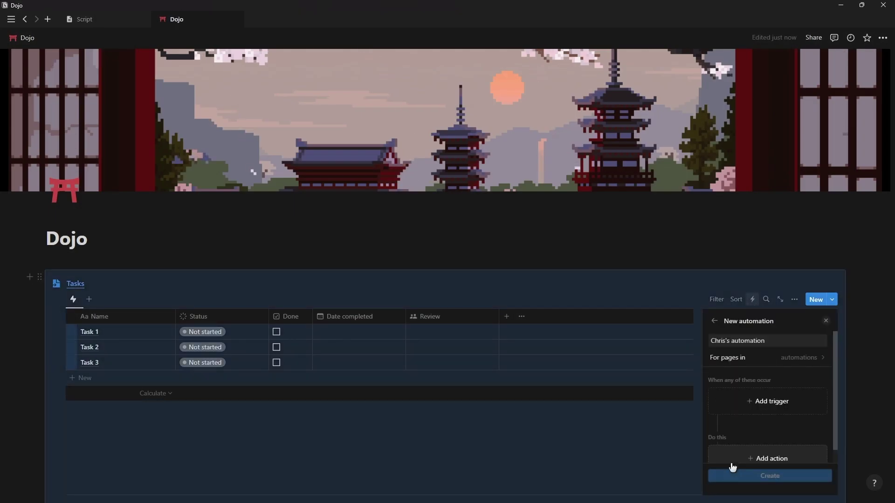
pyautogui.click(756, 401)
pyautogui.click(734, 364)
pyautogui.click(715, 294)
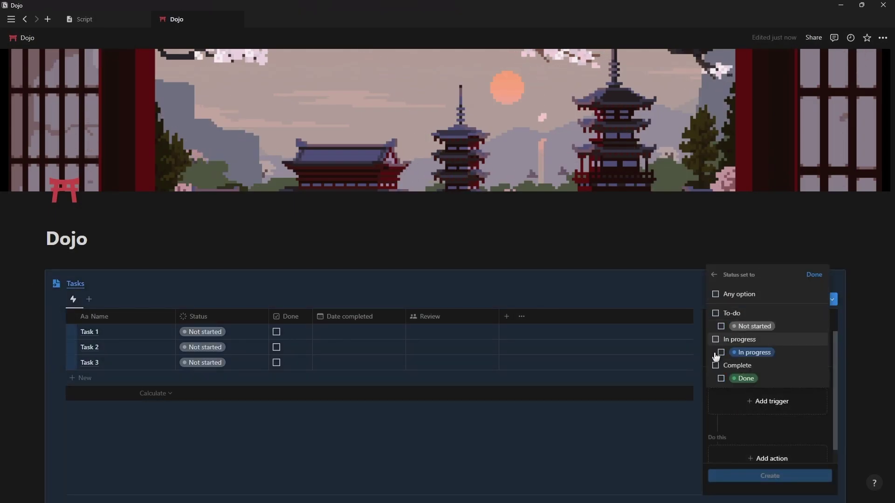
pyautogui.click(716, 365)
pyautogui.click(814, 275)
# - Add actions that check Done and set Date completed to Today
pyautogui.click(790, 444)
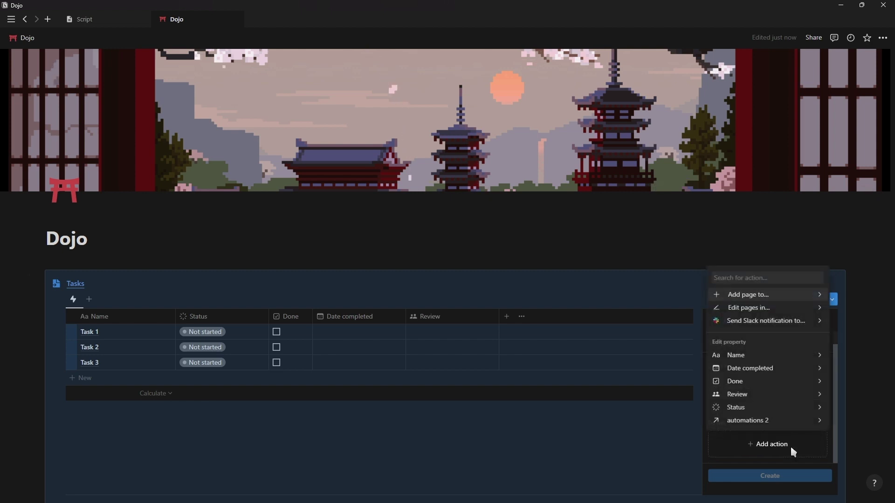
pyautogui.click(751, 392)
pyautogui.click(736, 421)
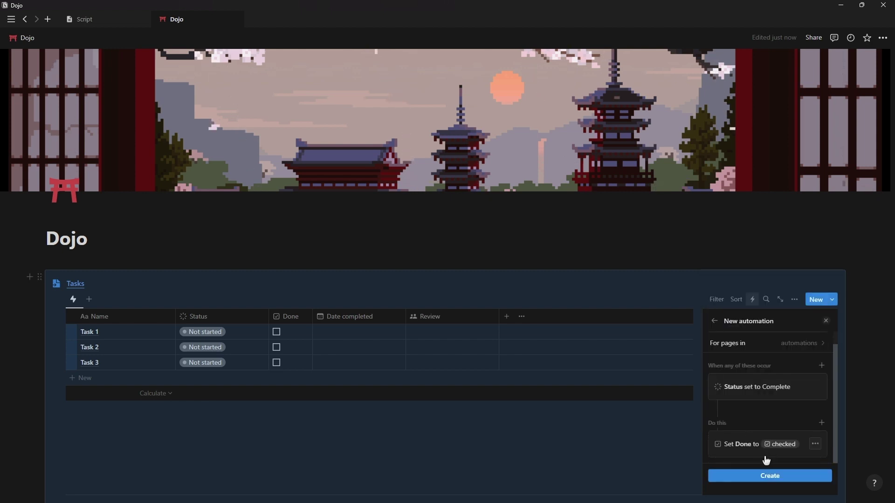
pyautogui.click(822, 422)
pyautogui.click(735, 368)
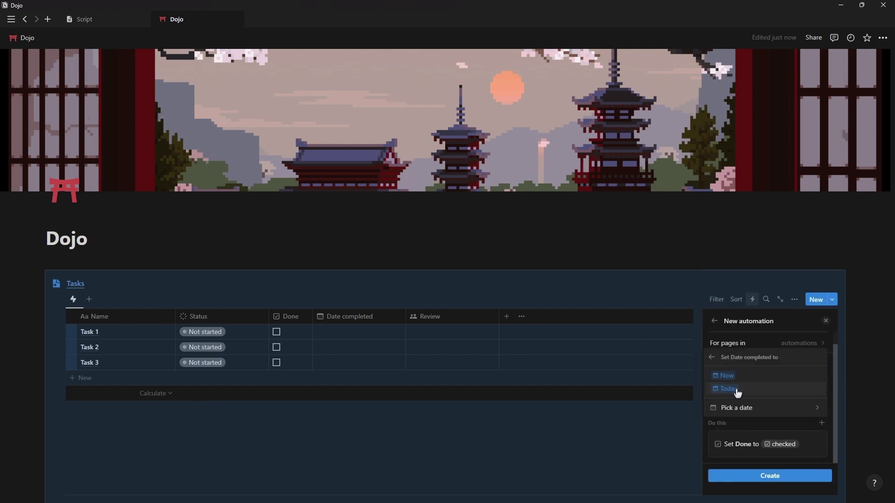
pyautogui.click(727, 389)
# - Add an action assigning the Review person, then create the automation
pyautogui.click(822, 387)
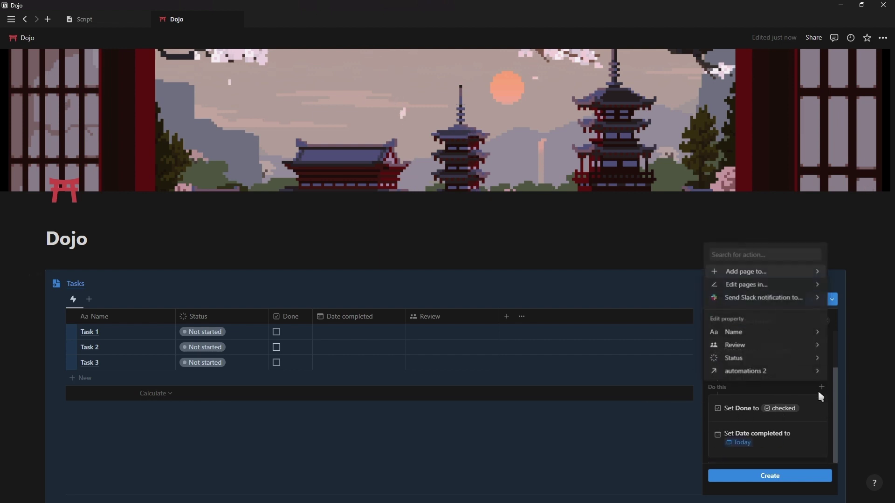
pyautogui.click(748, 347)
pyautogui.click(737, 372)
pyautogui.click(812, 333)
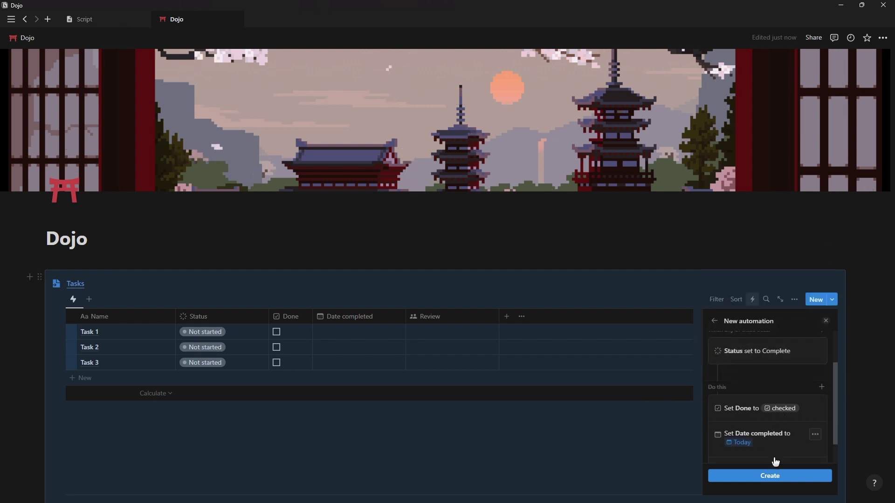
pyautogui.click(770, 476)
pyautogui.click(845, 325)
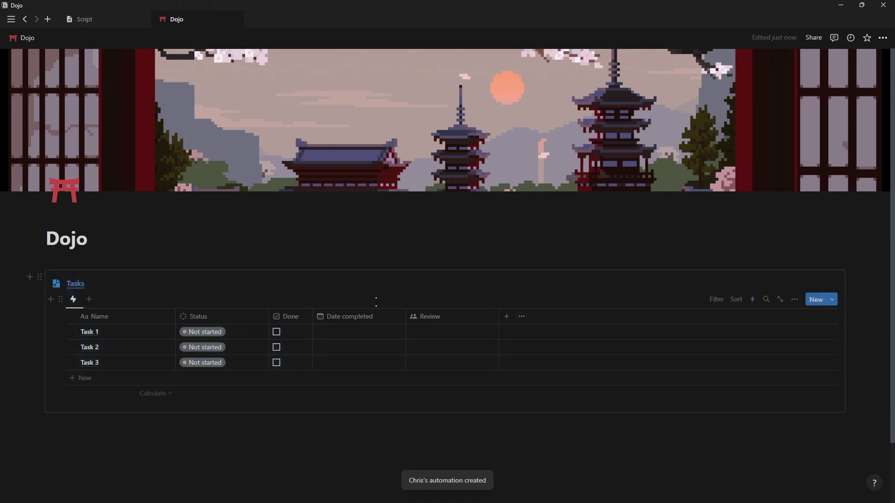
# - Set the Status of Task 1, Task 2 and Task 3 to Done
pyautogui.click(212, 332)
pyautogui.click(208, 434)
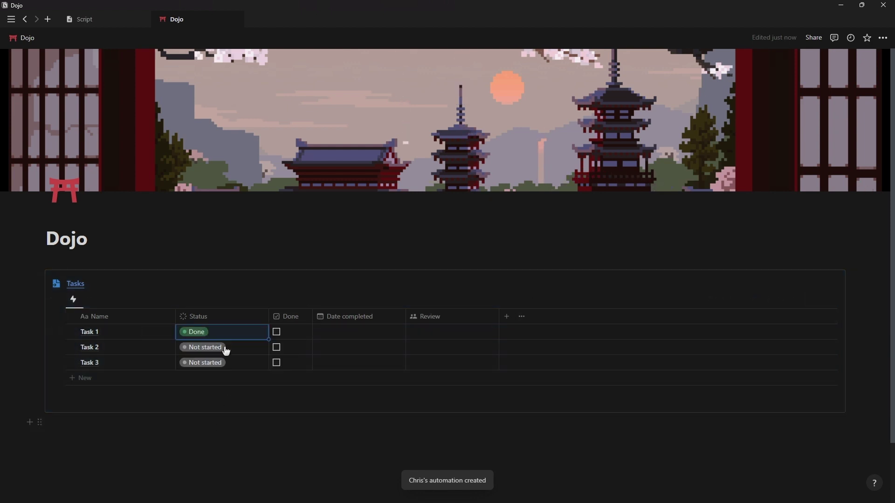
pyautogui.click(225, 349)
pyautogui.click(212, 447)
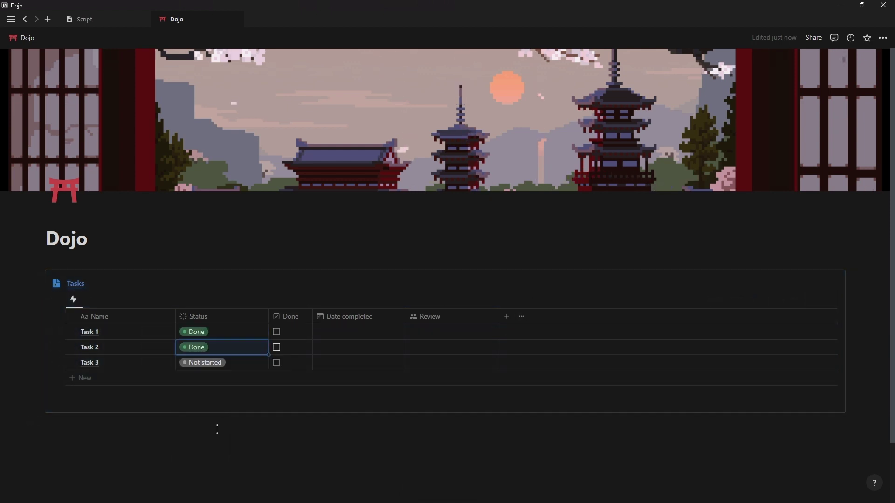
pyautogui.click(216, 363)
pyautogui.click(219, 464)
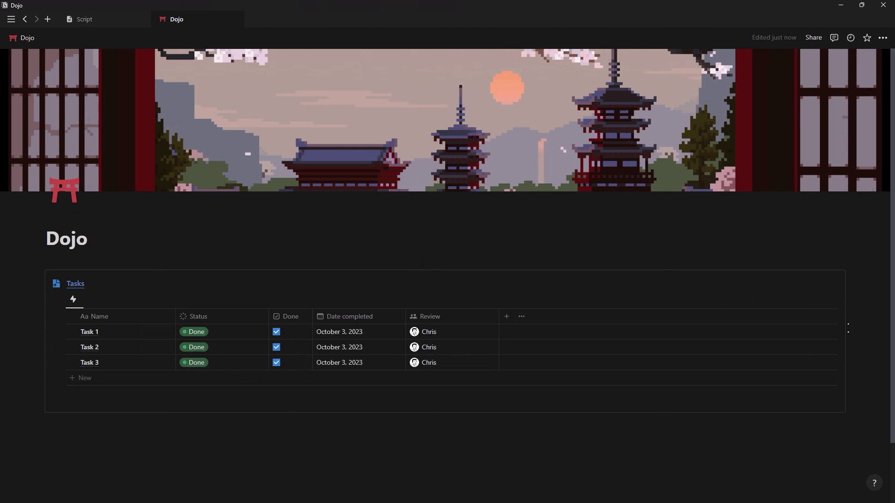
# - Start another automation triggered by Status set to Complete and begin adding an action
pyautogui.click(752, 300)
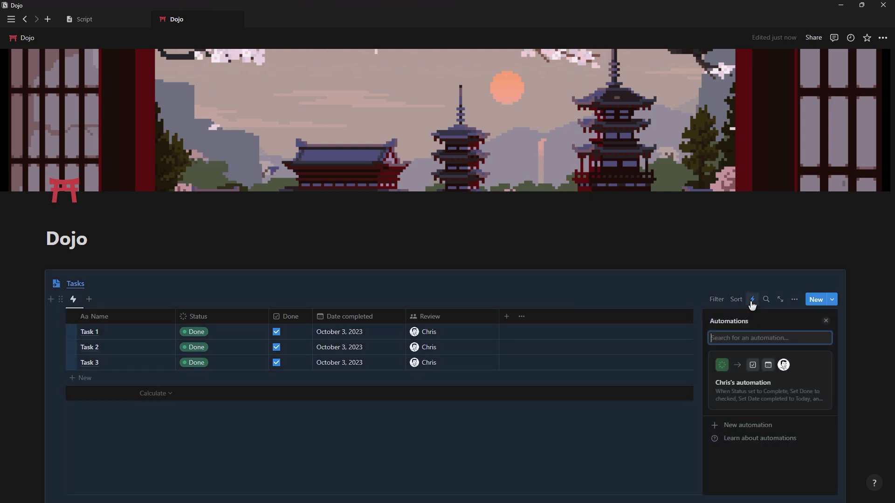
pyautogui.click(740, 425)
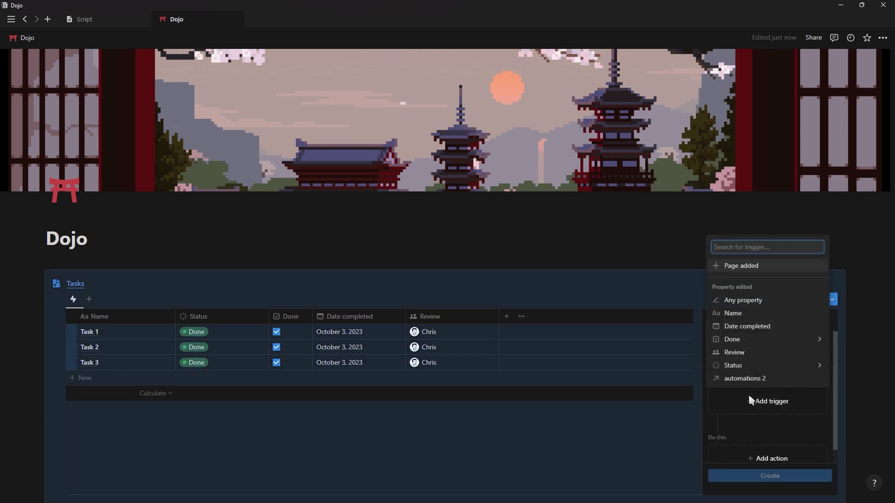
pyautogui.click(755, 365)
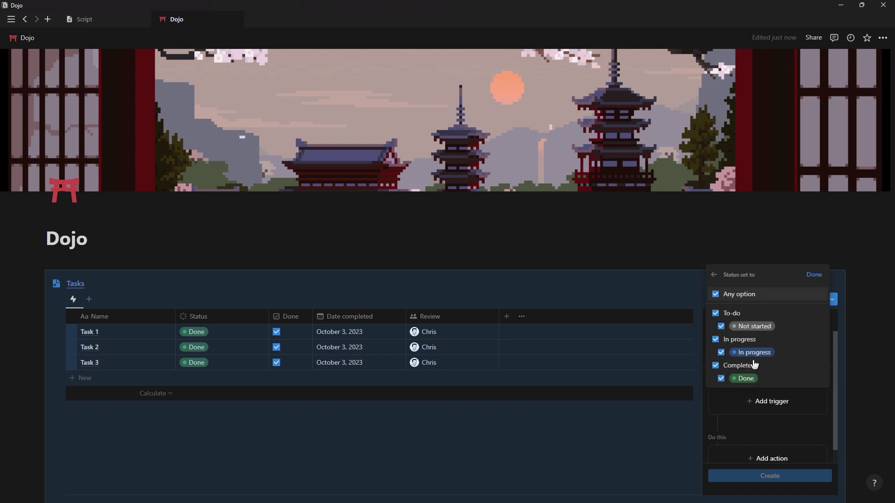
pyautogui.click(717, 366)
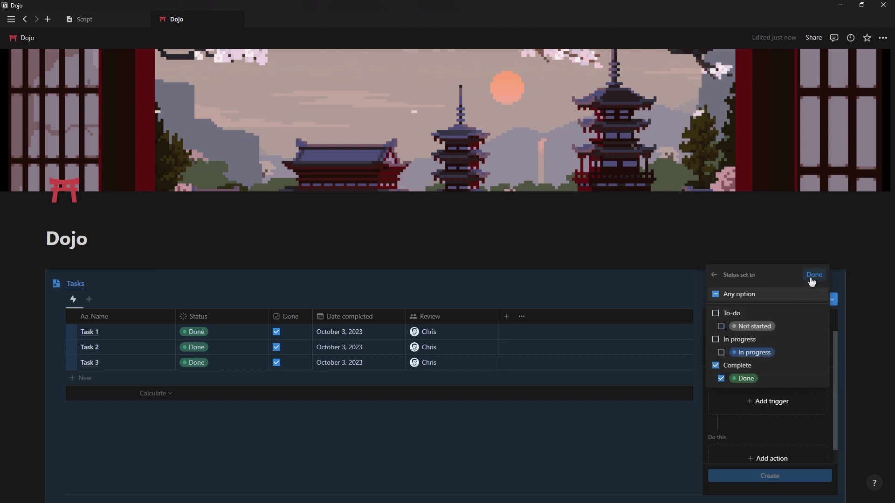
pyautogui.click(813, 276)
pyautogui.click(762, 459)
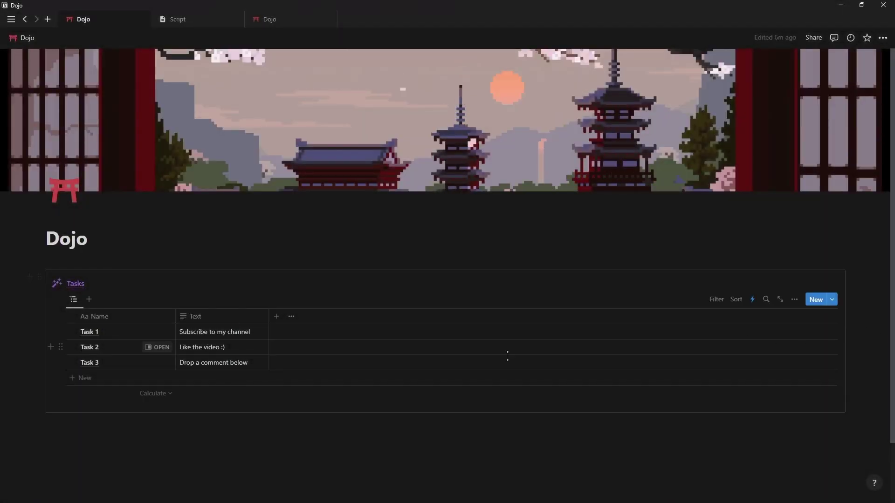
# - Add an AI translation column to Tasks and fill it for all tasks
pyautogui.click(276, 316)
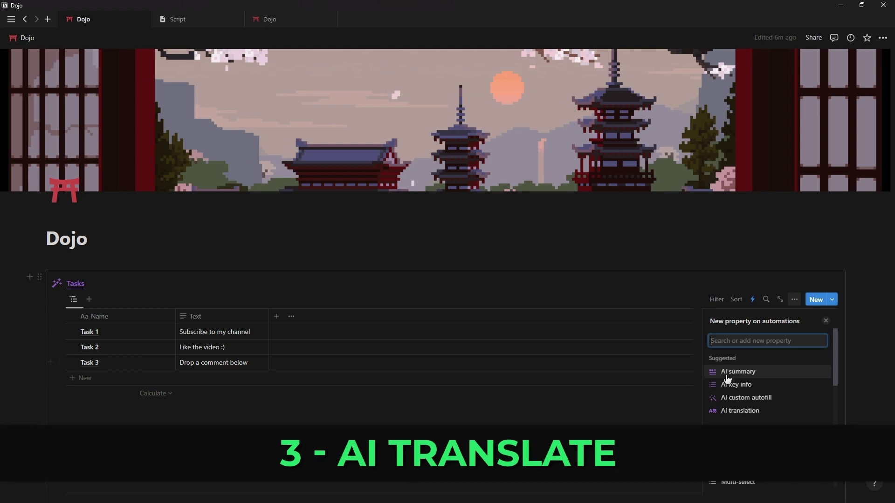
pyautogui.click(745, 410)
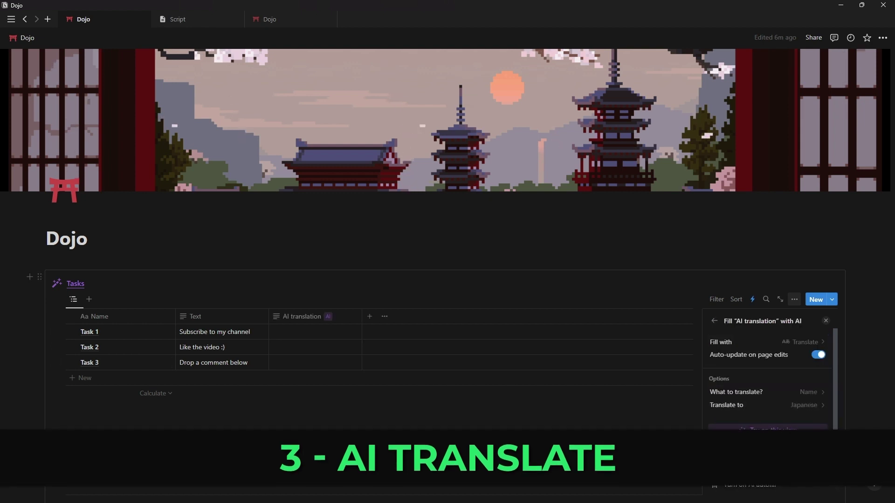
pyautogui.click(728, 471)
pyautogui.press('Escape')
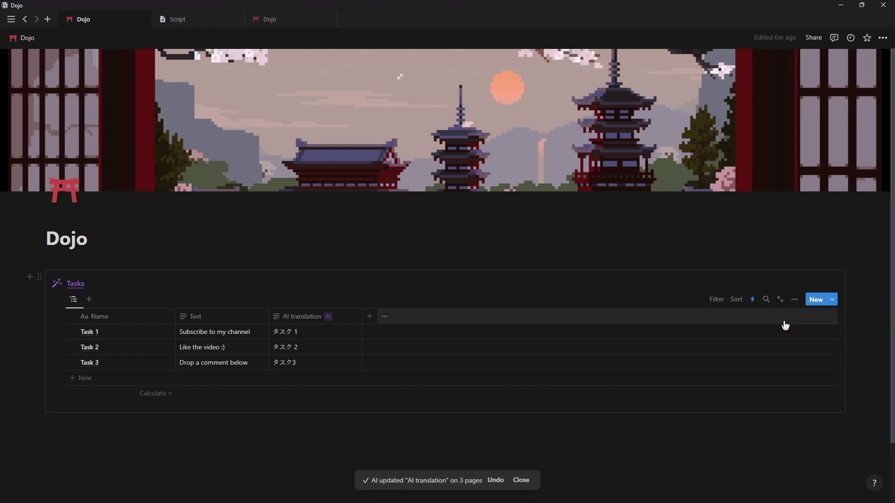
# - Add an AI summary column and fill it for all tasks
pyautogui.click(369, 317)
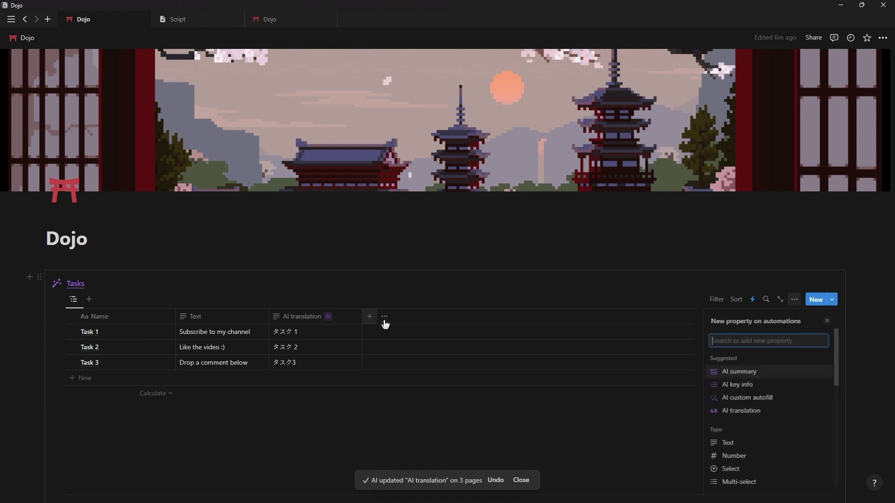
pyautogui.click(734, 375)
pyautogui.click(765, 389)
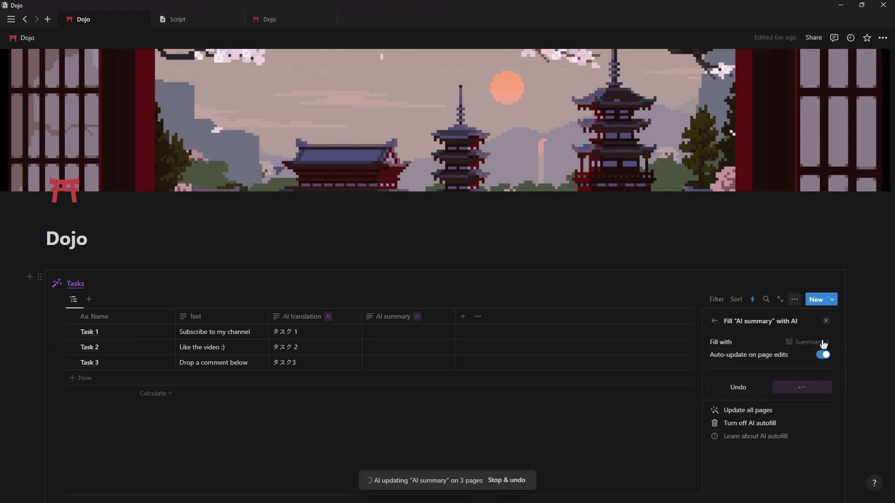
pyautogui.click(826, 320)
# - Add an AI key info column filled on the rows, plus a custom autofill AI column
pyautogui.click(463, 317)
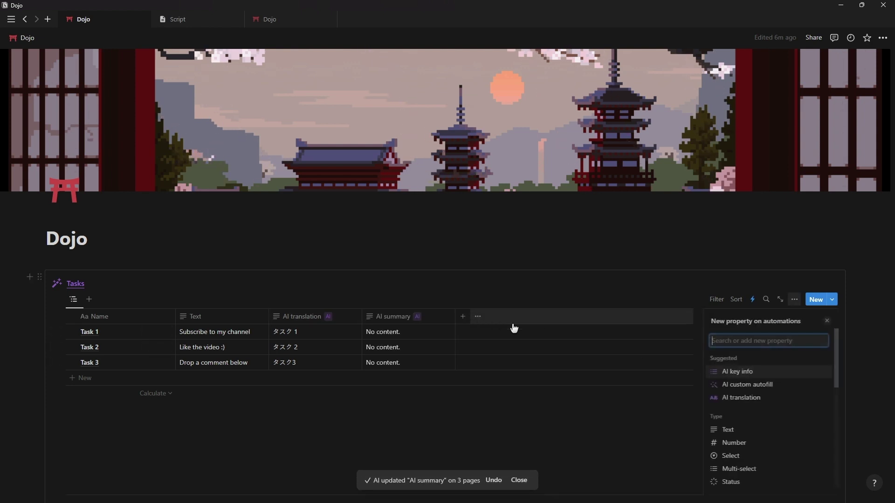
pyautogui.click(736, 372)
pyautogui.click(754, 397)
pyautogui.click(749, 454)
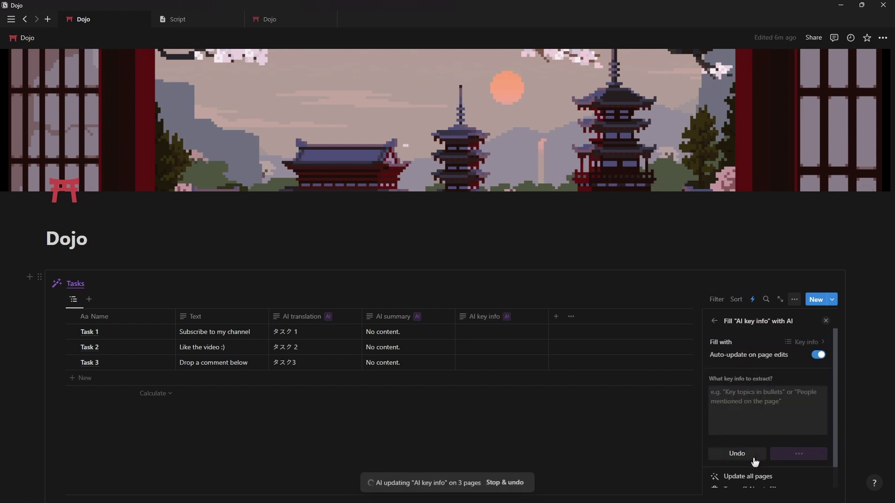
pyautogui.click(618, 336)
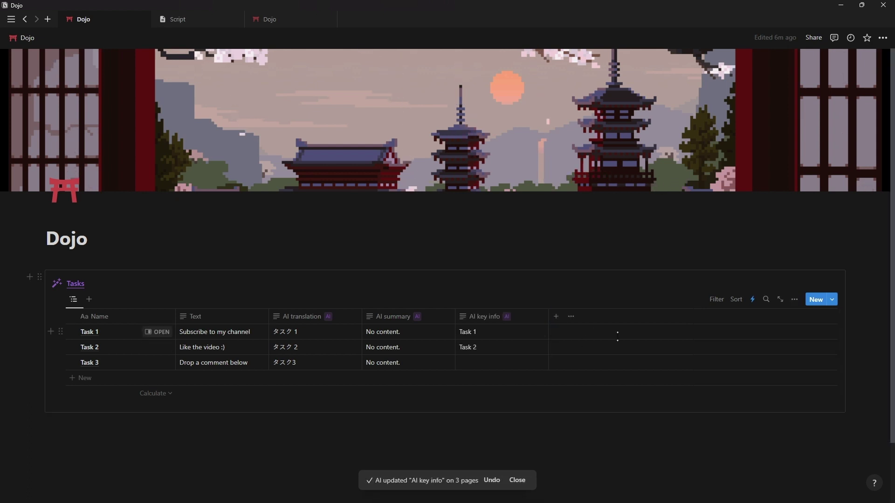
pyautogui.click(552, 319)
pyautogui.click(740, 386)
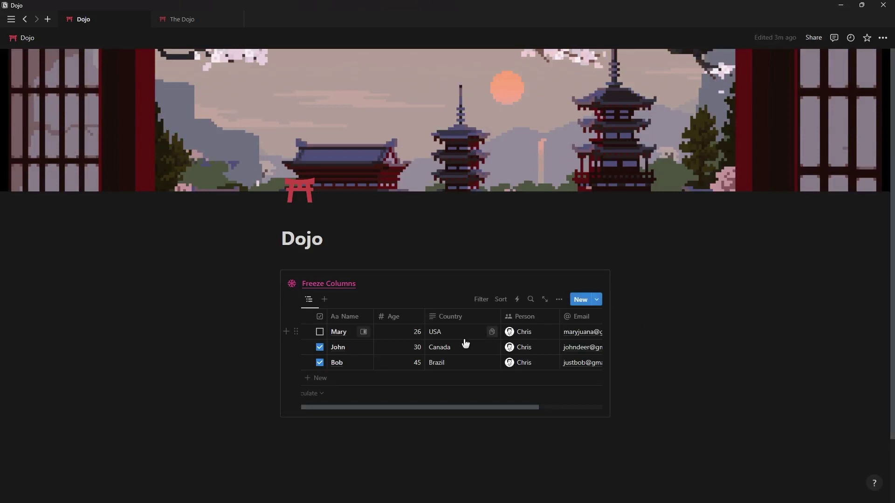
# - Move the Email column to sit right after Name
pyautogui.hscroll(3, 462, 347)
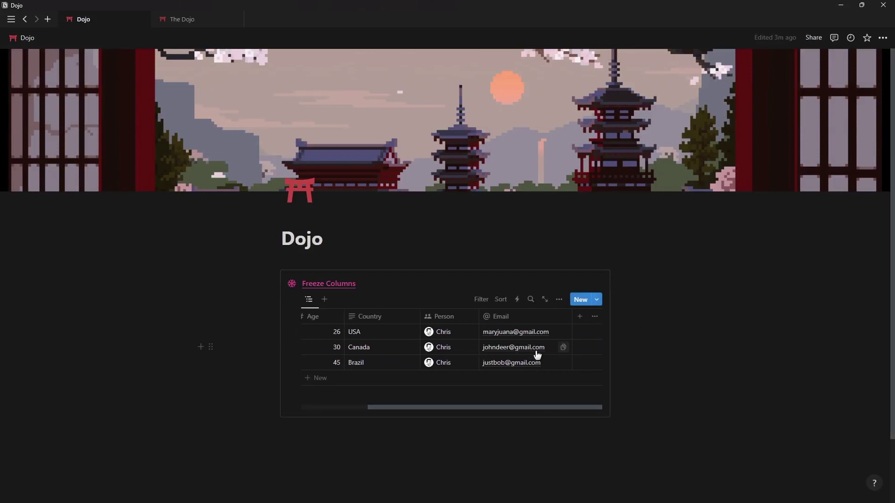
pyautogui.hscroll(-3, 537, 355)
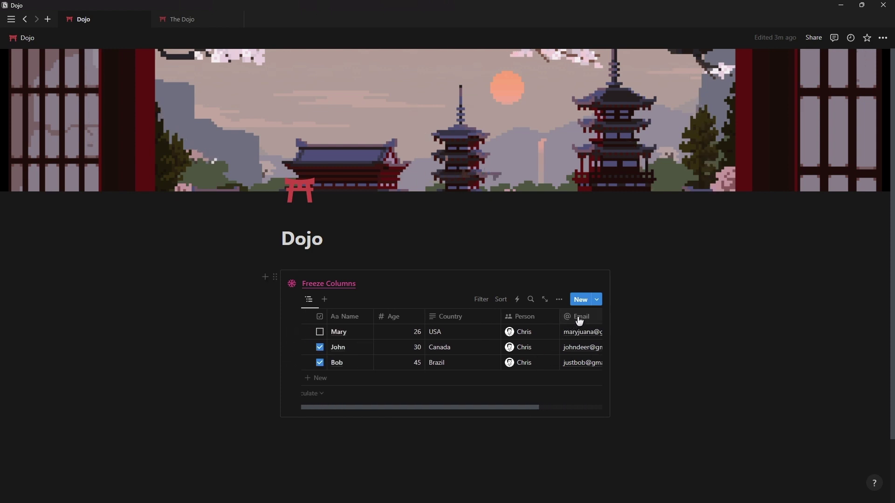
pyautogui.moveTo(579, 321); pyautogui.dragTo(395, 323)
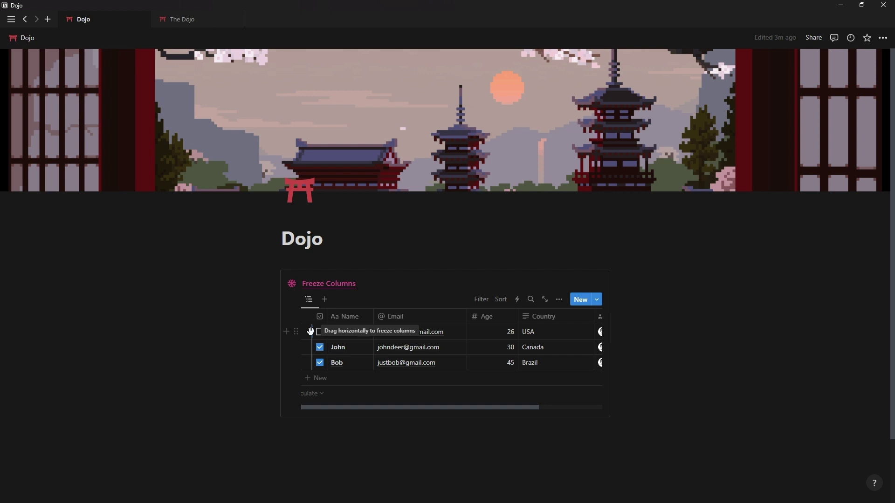
# - Freeze the Name and Email columns and scroll sideways to confirm they stay put
pyautogui.moveTo(311, 332); pyautogui.dragTo(457, 345)
pyautogui.hscroll(3, 530, 351)
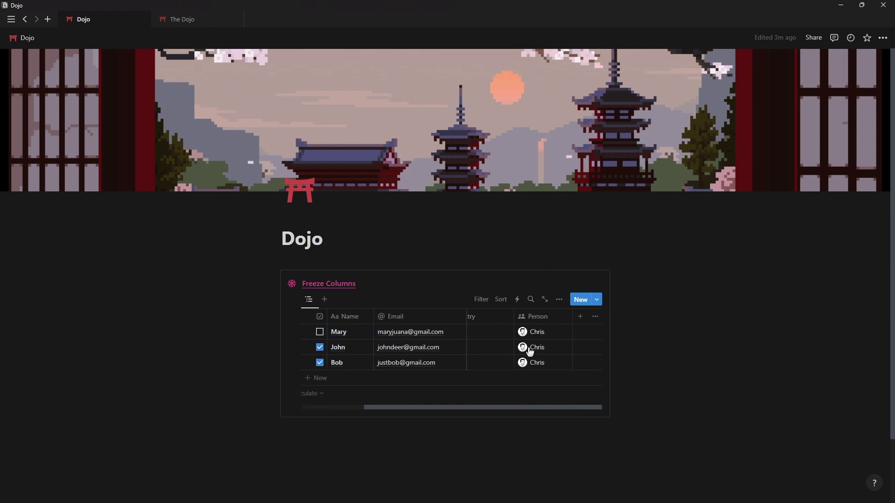
pyautogui.hscroll(-3, 542, 359)
pyautogui.hscroll(3, 543, 361)
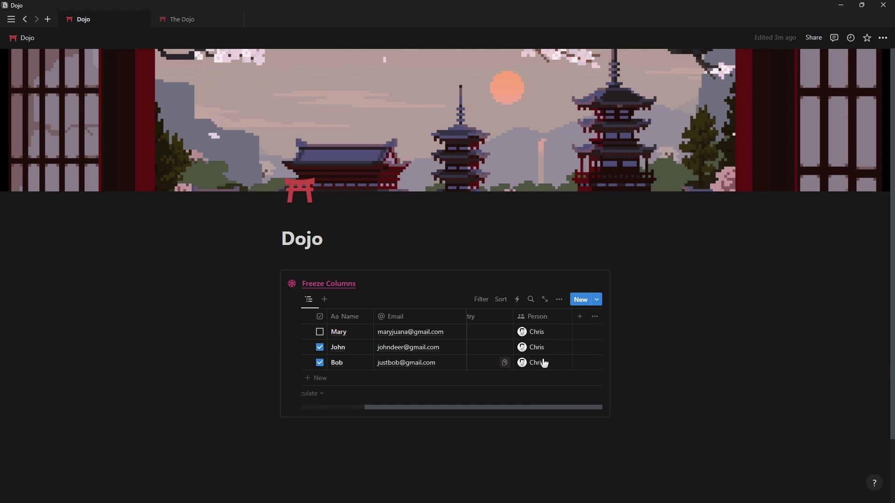
pyautogui.hscroll(-1, 544, 363)
pyautogui.hscroll(-2, 544, 364)
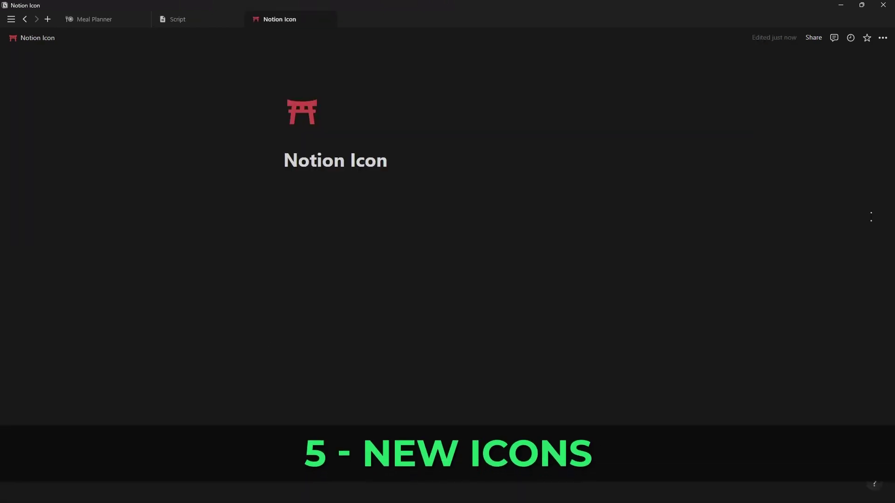
# - Replace the torii gate page icon with the green Notion logo
pyautogui.click(303, 111)
pyautogui.click(283, 257)
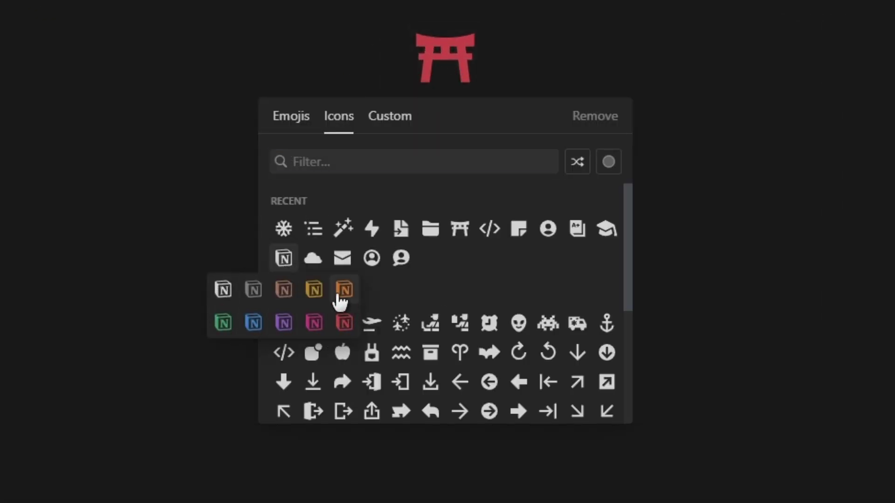
pyautogui.click(223, 323)
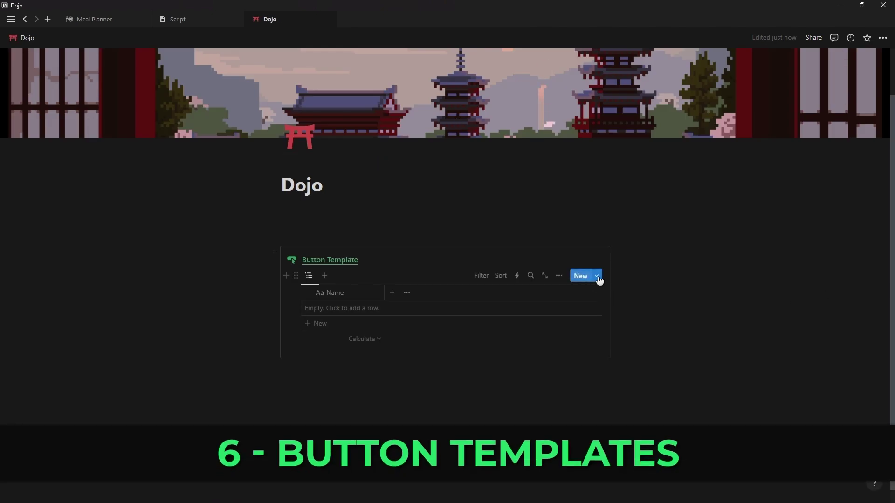
# - Check the Button Template database's templates, then insert a /button block above it
pyautogui.click(597, 277)
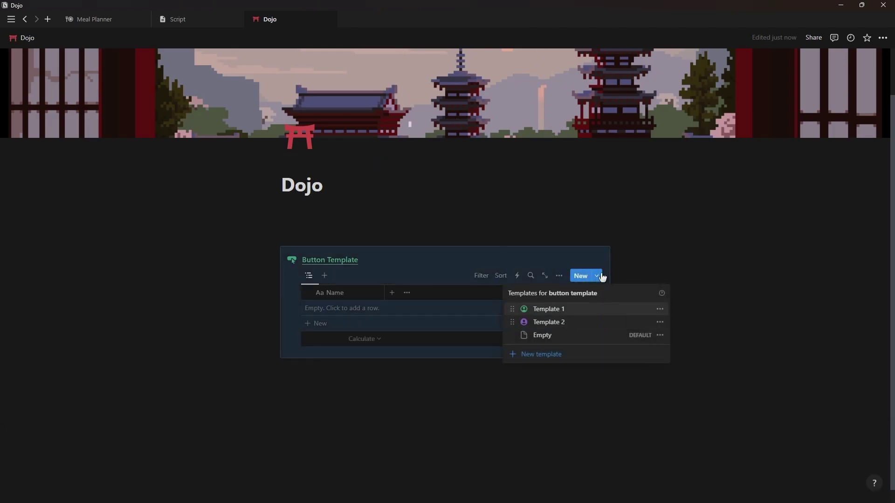
pyautogui.click(390, 230)
pyautogui.click(343, 219)
pyautogui.write('/button')
pyautogui.press('Return')
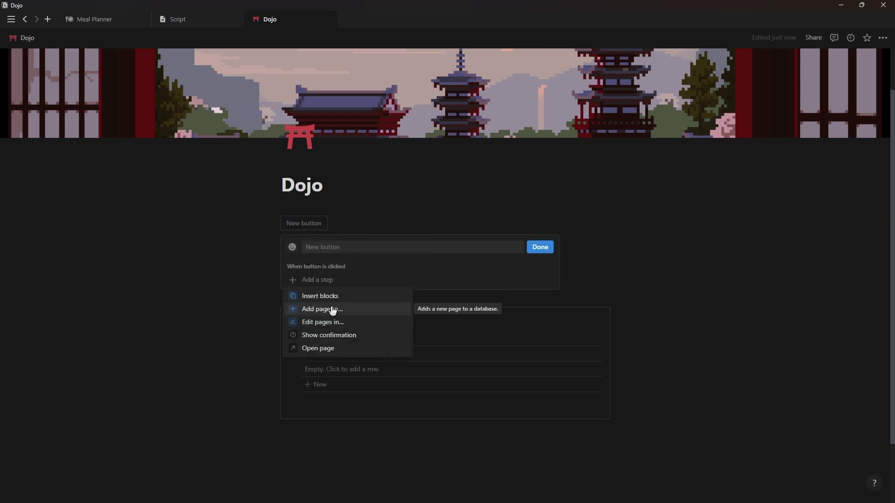
# - Configure the button to add a page in Button Template using Template 1
pyautogui.click(333, 310)
pyautogui.click(362, 285)
pyautogui.click(340, 338)
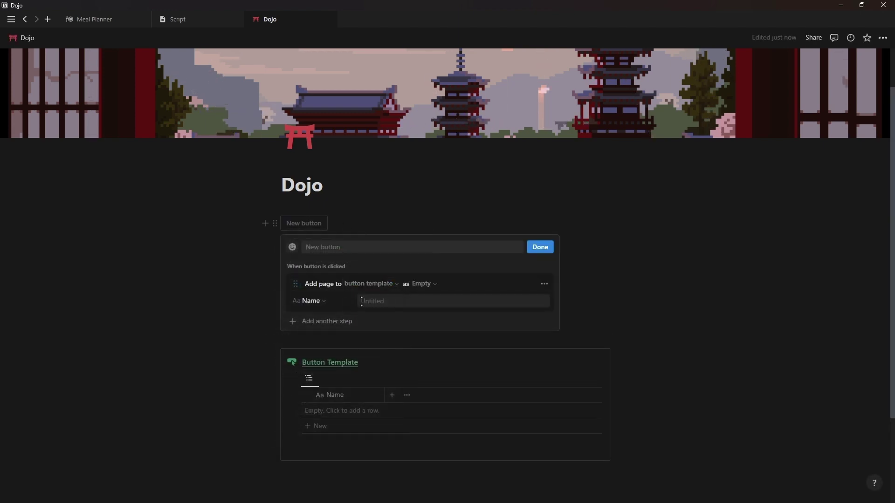
pyautogui.click(422, 287)
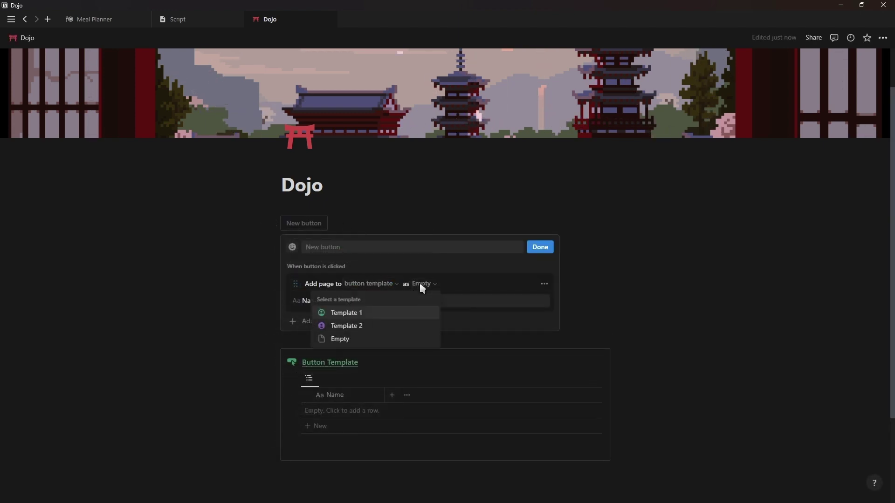
pyautogui.click(385, 314)
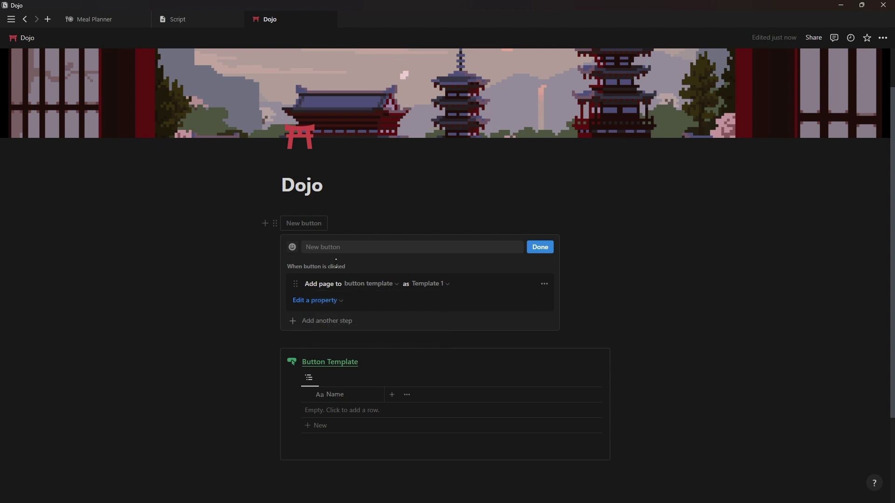
pyautogui.click(540, 248)
# - Press the New item button four times to create four Template 1 rows
pyautogui.click(306, 225)
pyautogui.click(307, 224)
pyautogui.click(306, 226)
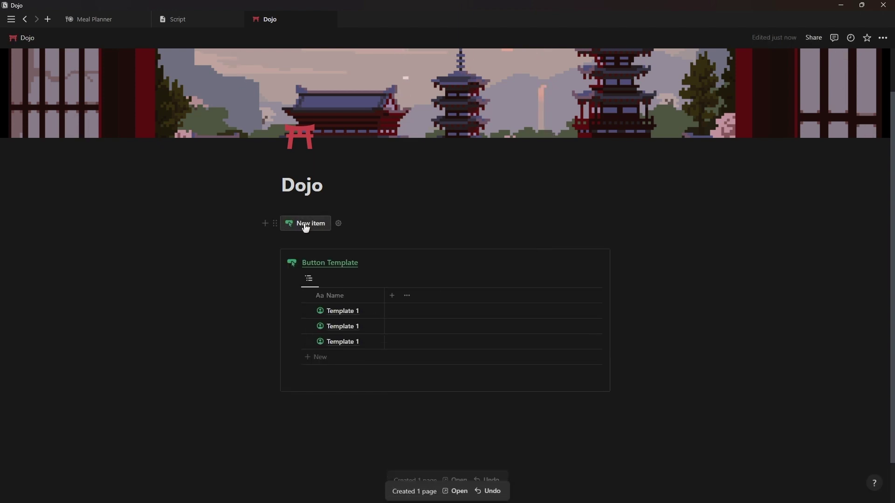
pyautogui.click(306, 226)
# - Switch the button to Template 2 and create three Template 2 rows
pyautogui.click(339, 226)
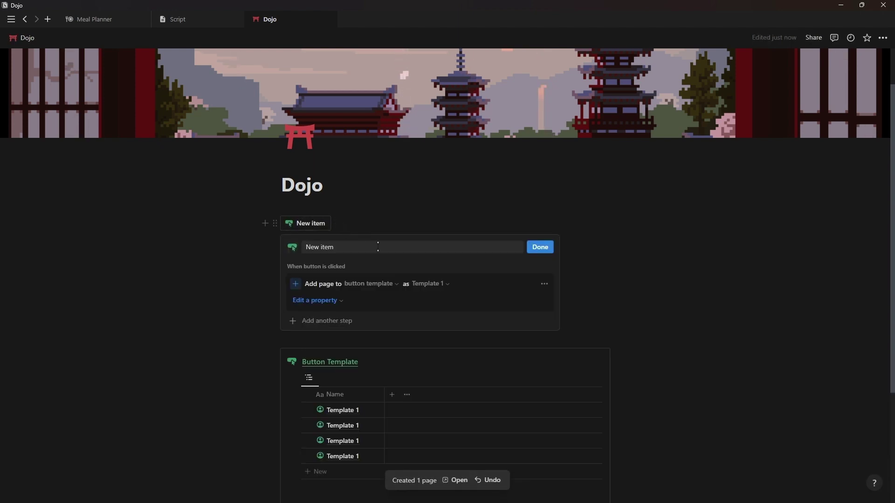
pyautogui.click(425, 285)
pyautogui.click(390, 327)
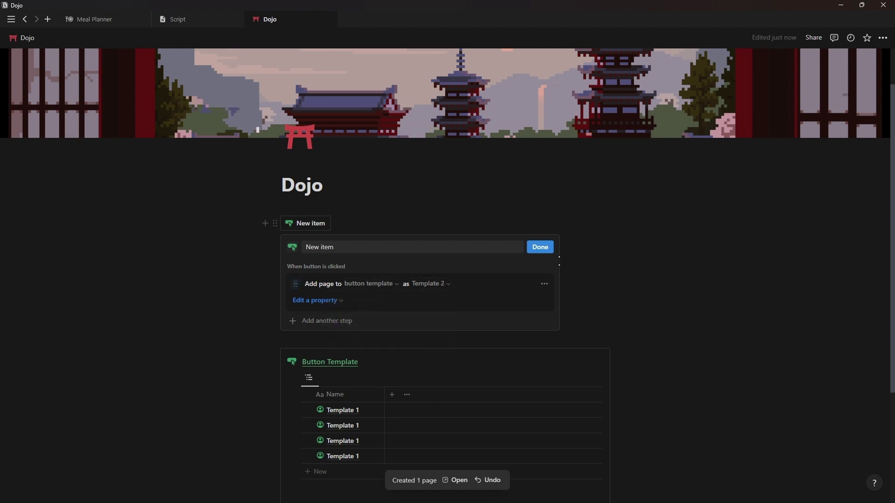
pyautogui.click(540, 247)
pyautogui.click(326, 226)
pyautogui.click(326, 226)
pyautogui.click(325, 228)
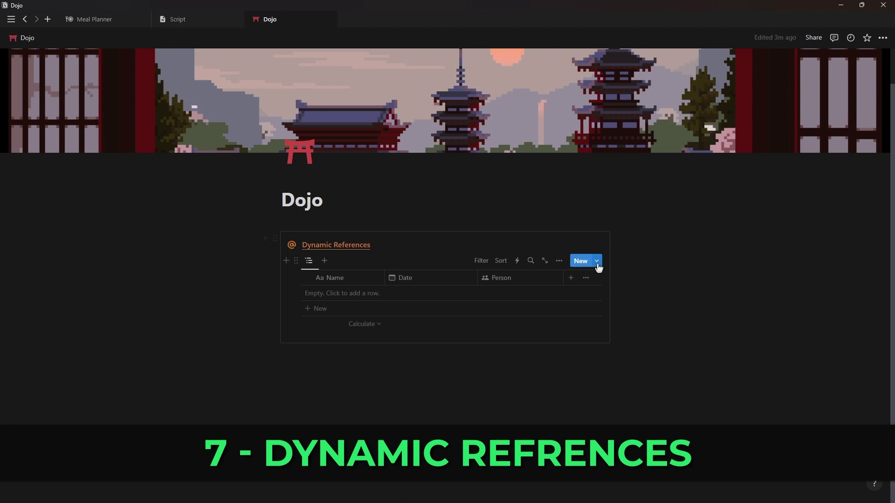
# - Edit the Dynamic References New item template: Date to Today, Person to 'Person who duplicated page'
pyautogui.click(597, 261)
pyautogui.click(660, 294)
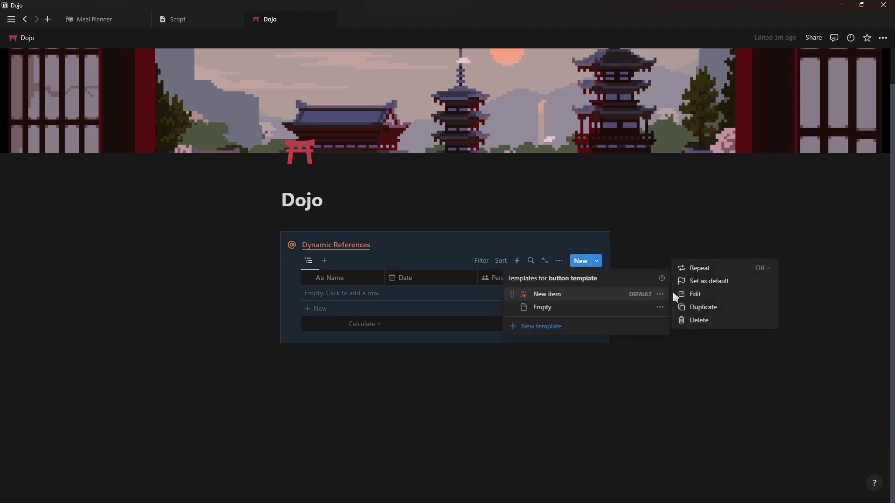
pyautogui.click(677, 295)
pyautogui.click(380, 242)
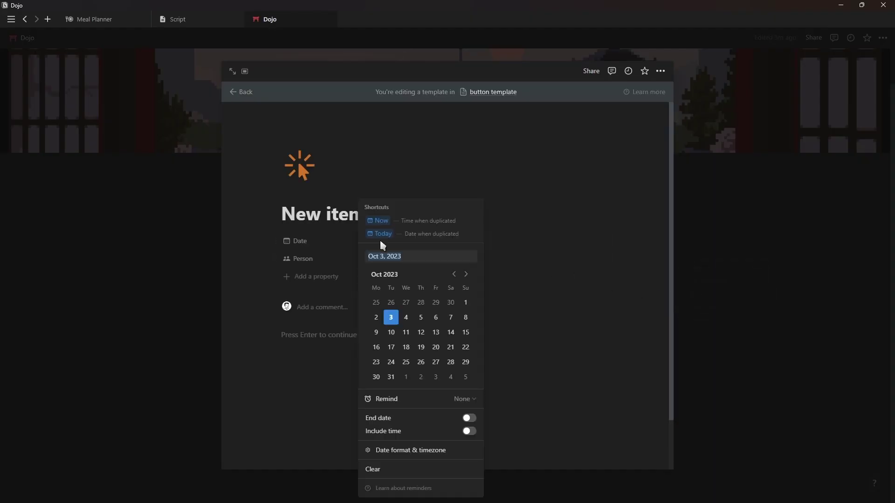
pyautogui.click(383, 235)
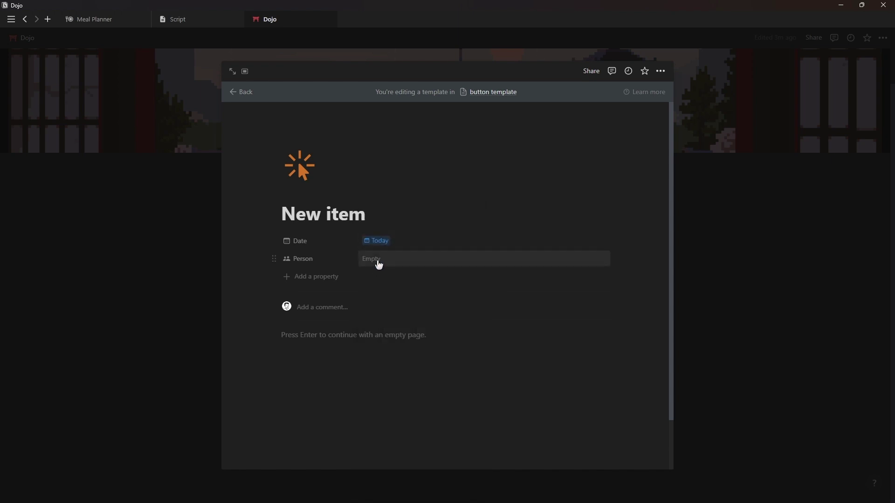
pyautogui.click(378, 262)
pyautogui.click(385, 289)
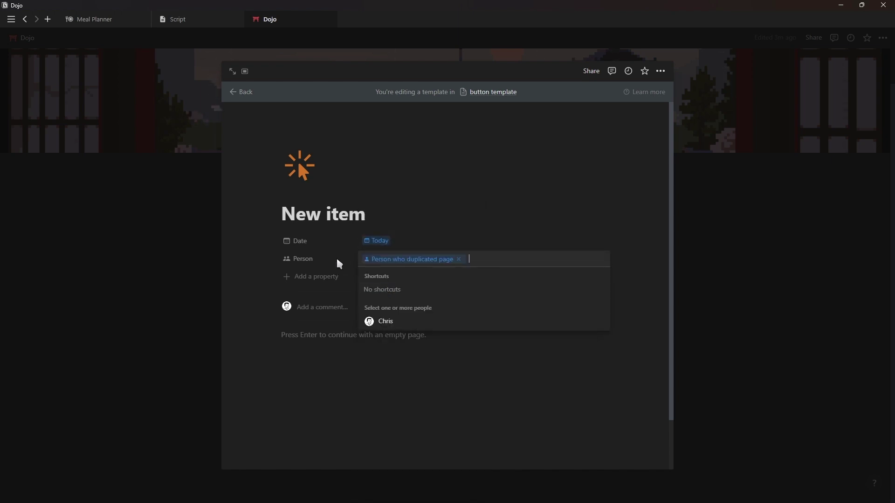
pyautogui.click(722, 268)
pyautogui.click(722, 268)
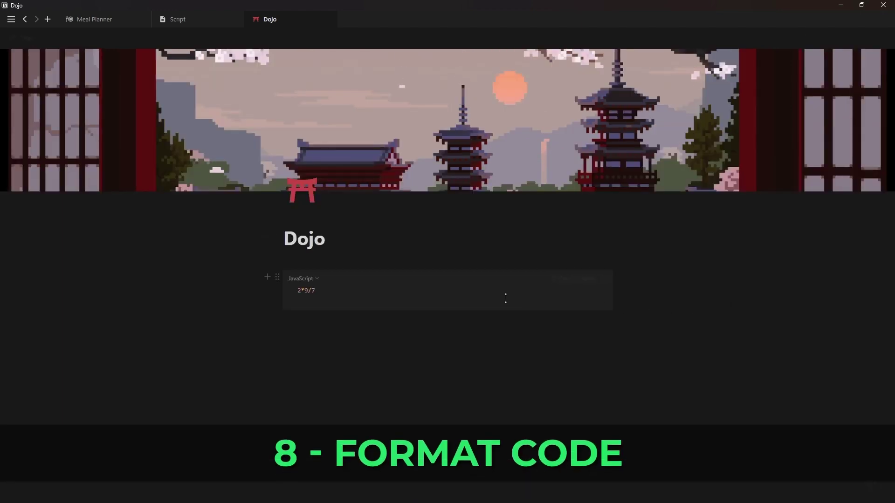
# - Auto-format the JavaScript code block with Format code
pyautogui.click(605, 280)
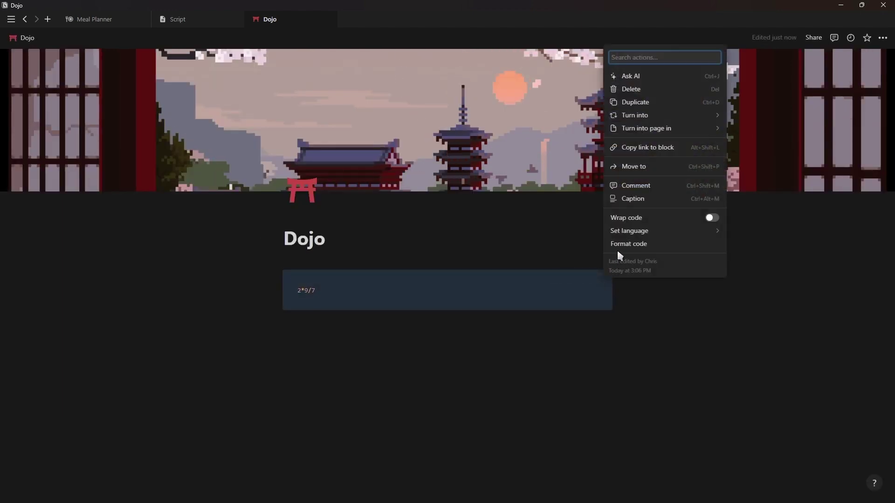
pyautogui.click(628, 245)
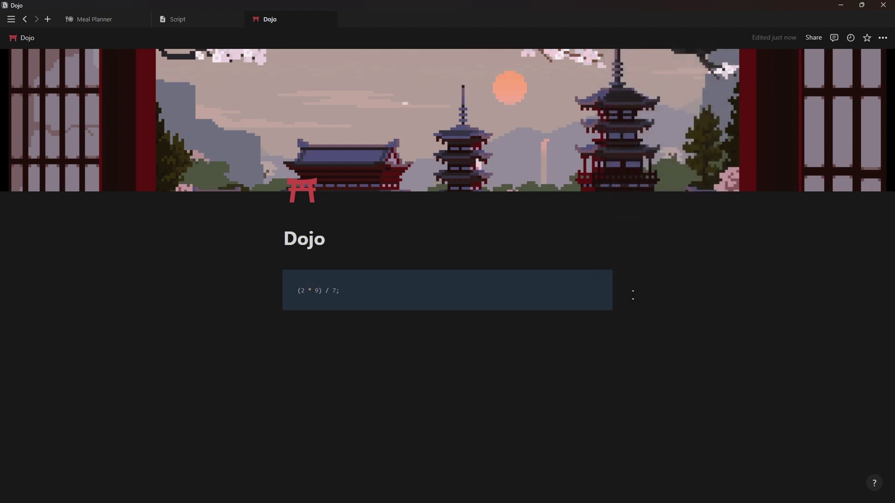
pyautogui.click(650, 313)
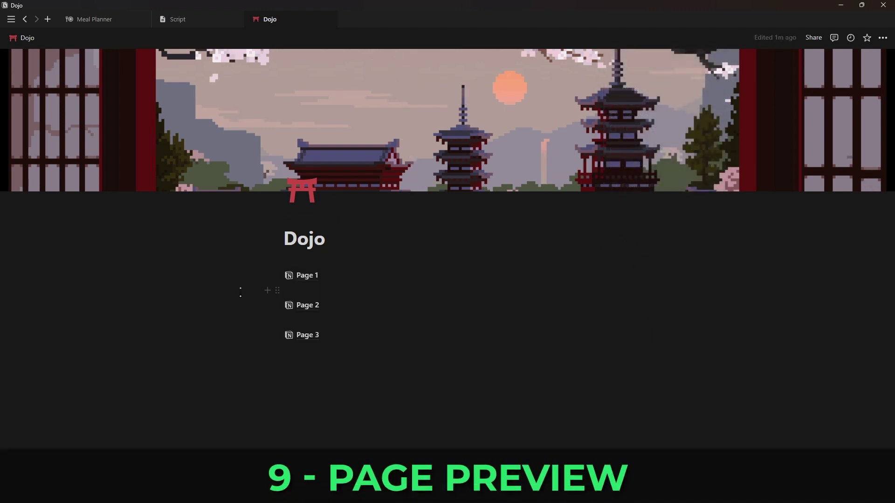
pyautogui.moveTo(306, 284)
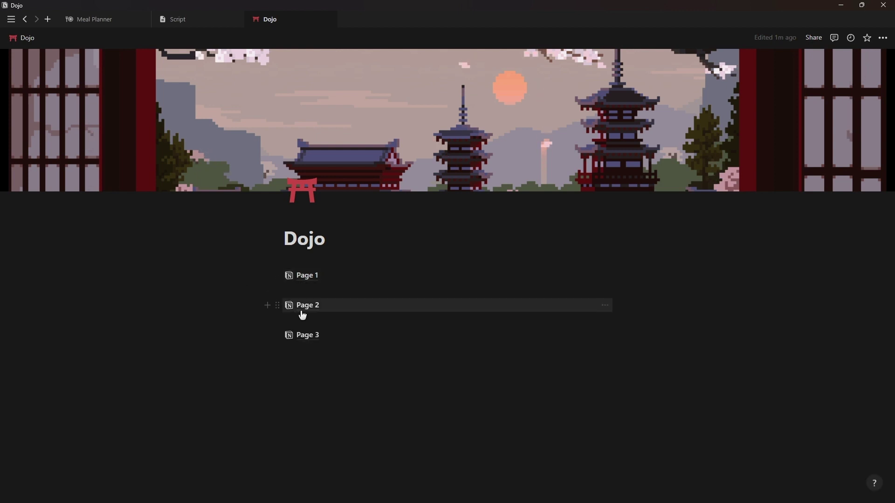
pyautogui.moveTo(303, 313)
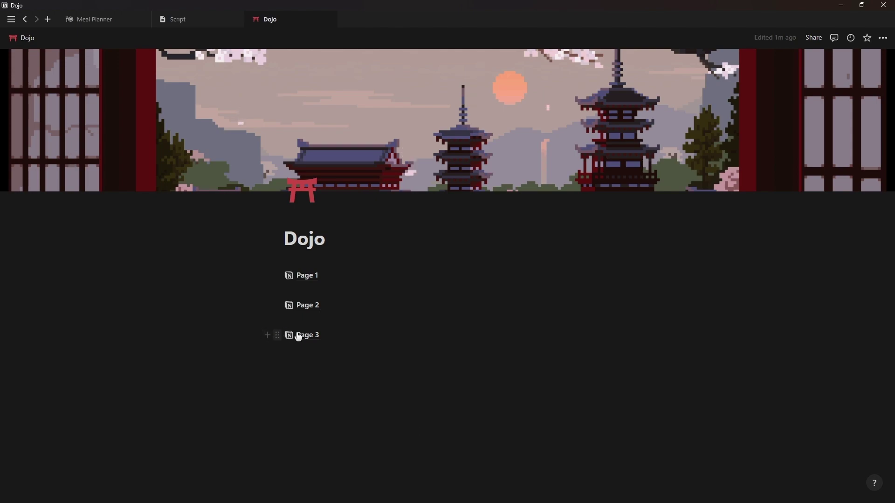
pyautogui.moveTo(306, 337)
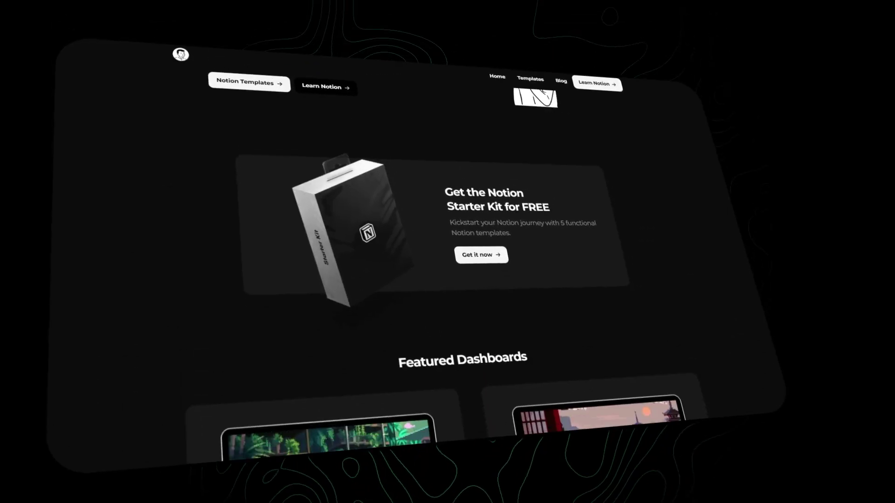